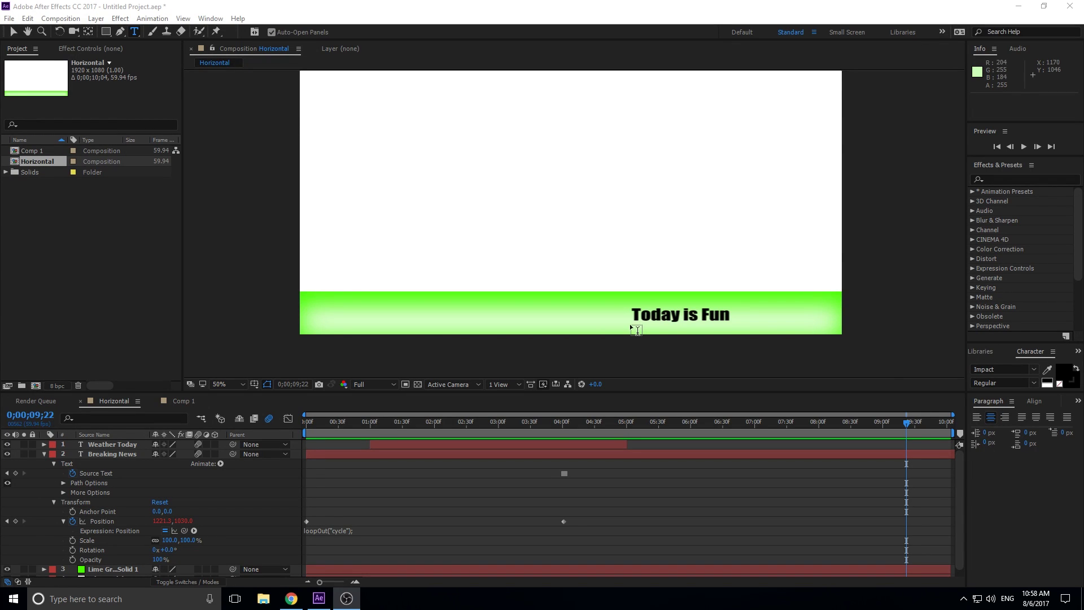
# Preview the existing ticker animation from the first frame, then collapse the Breaking News layer.
pyautogui.click(731, 313)
pyautogui.moveTo(350, 427); pyautogui.dragTo(307, 429)
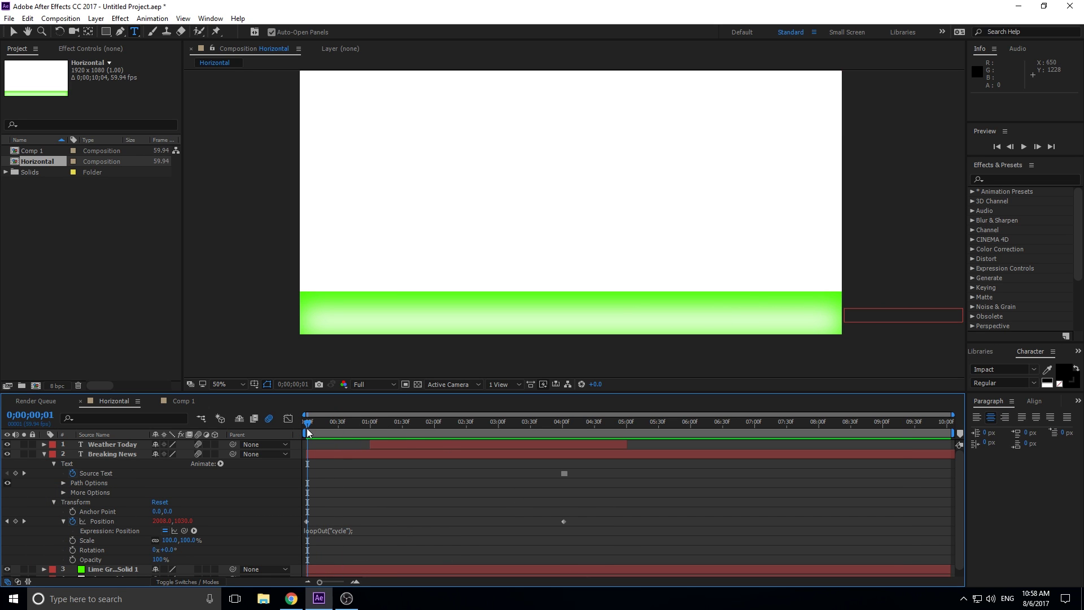
pyautogui.press('space')
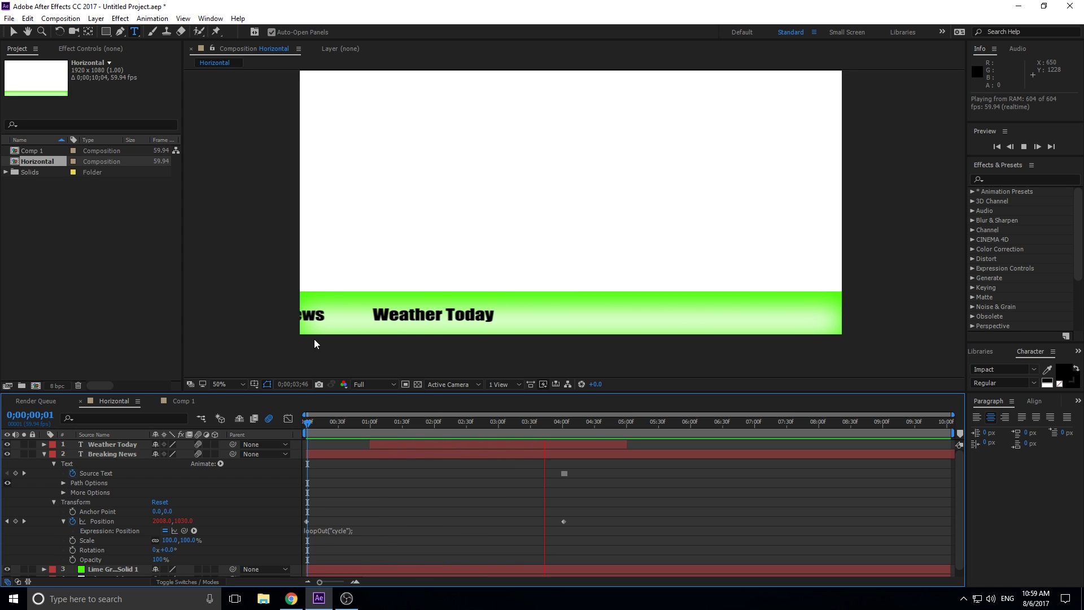
pyautogui.press('space')
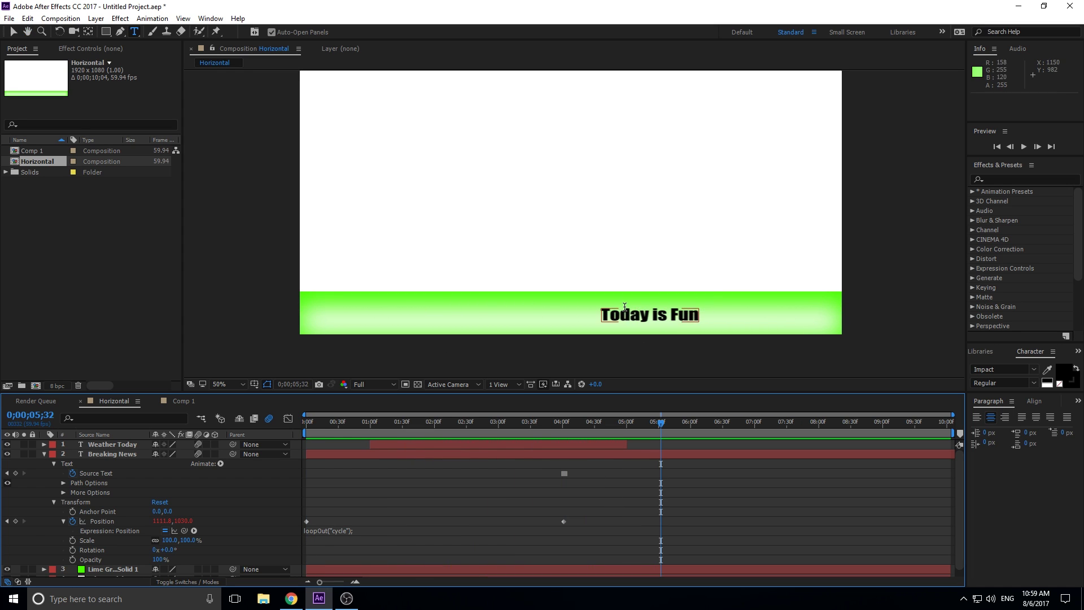
pyautogui.click(43, 453)
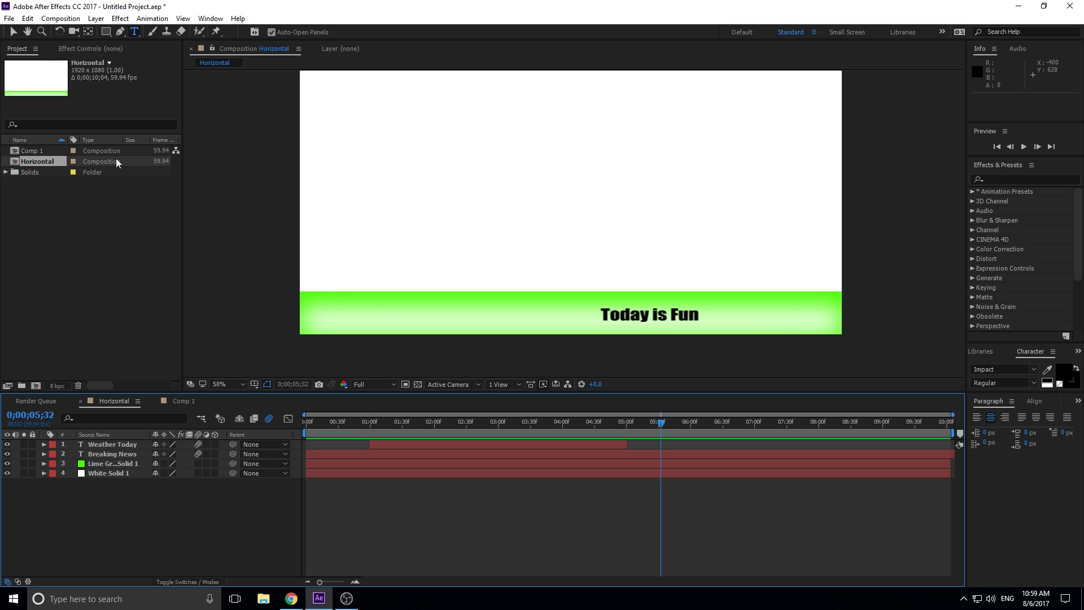
# Open Comp 1 and add a full-frame white solid layer.
pyautogui.doubleClick(42, 151)
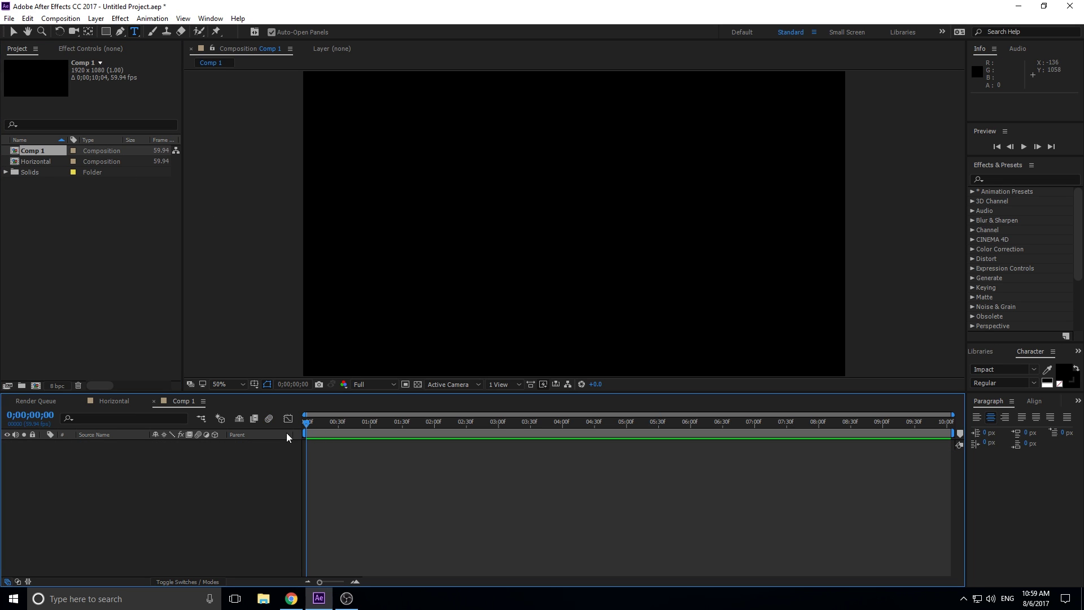
pyautogui.click(96, 18)
pyautogui.moveTo(118, 31)
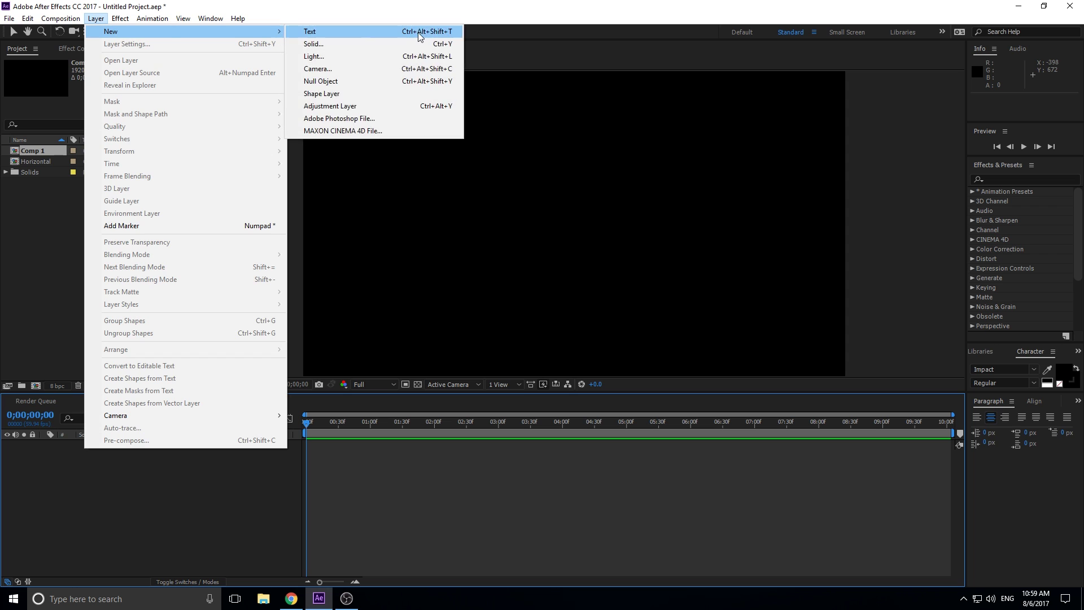
pyautogui.click(411, 44)
pyautogui.click(744, 472)
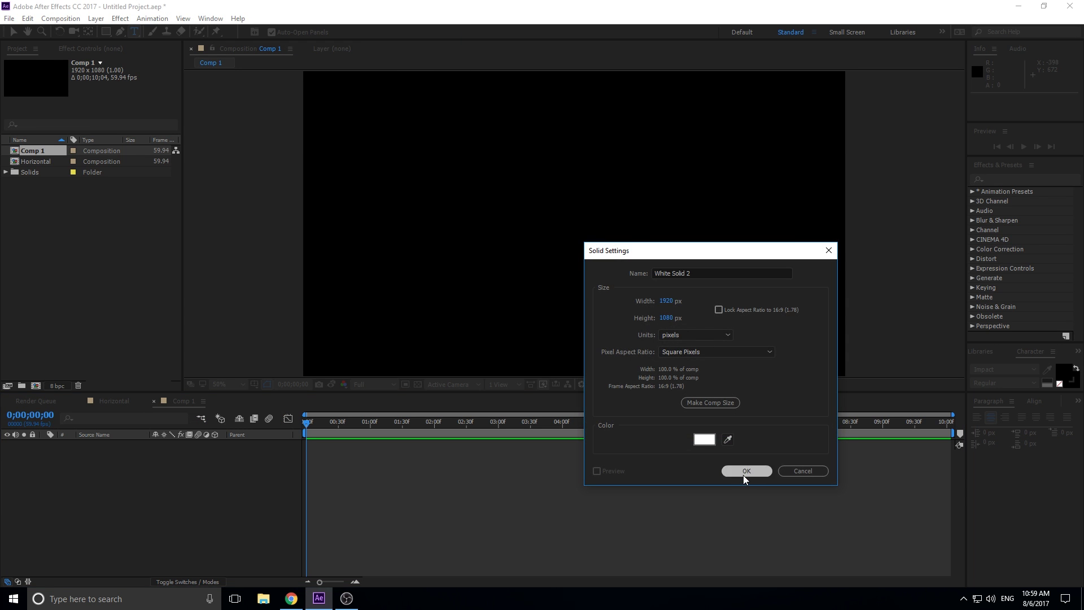
# Rename the white solid layer to 'Background'.
pyautogui.doubleClick(95, 448)
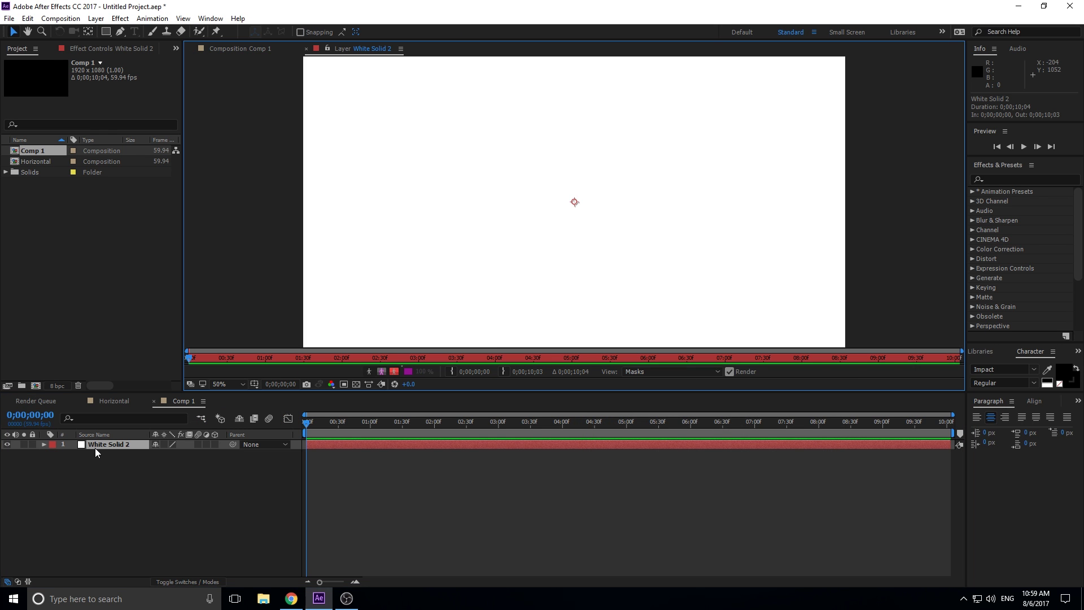
pyautogui.click(95, 443)
pyautogui.doubleClick(89, 442)
pyautogui.click(126, 444)
pyautogui.rightClick(127, 444)
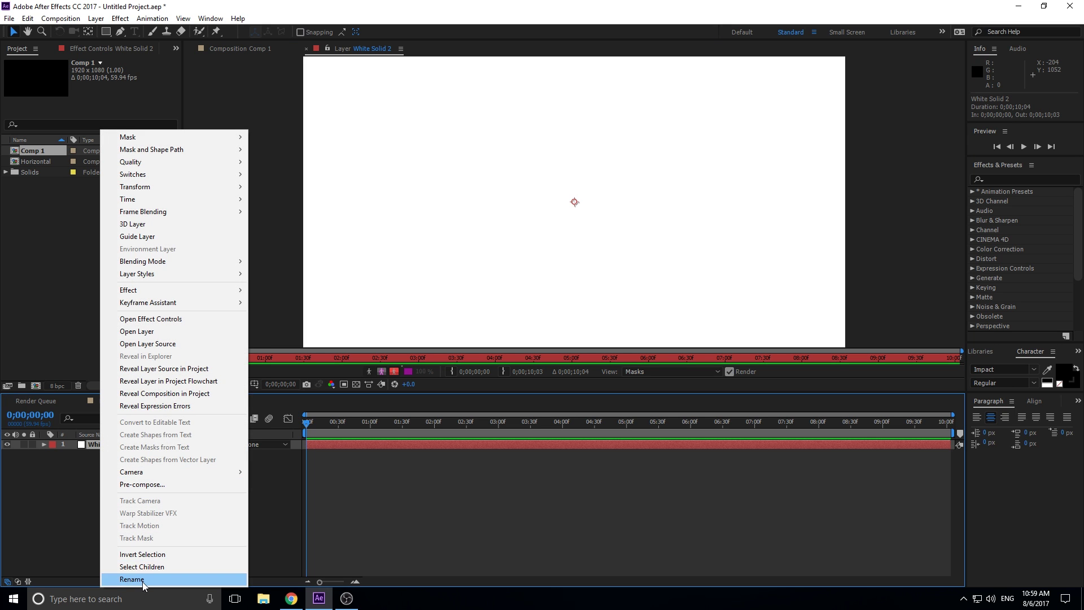
pyautogui.click(185, 581)
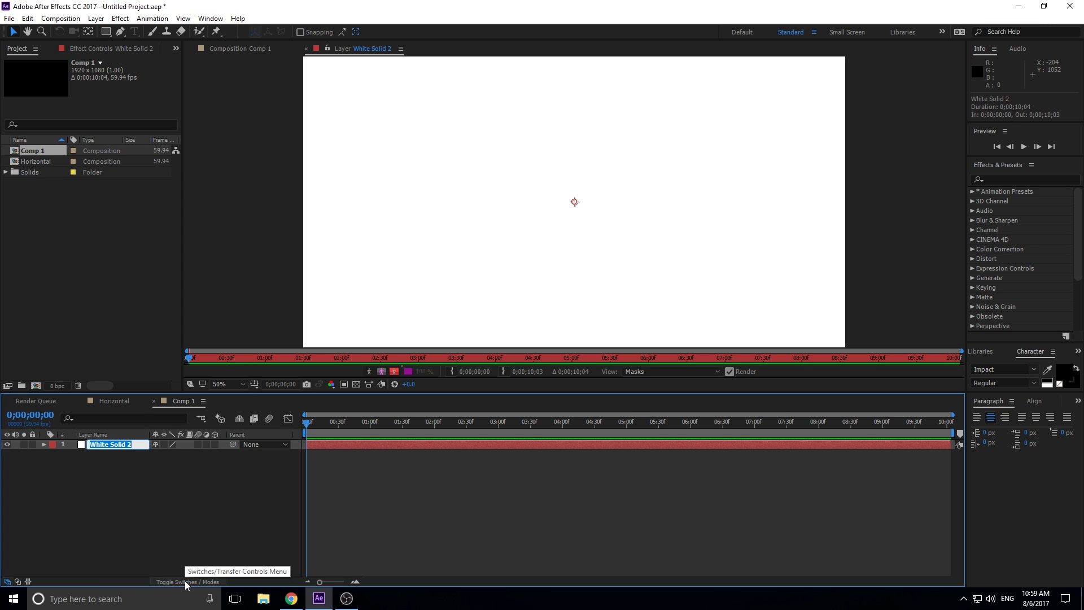
pyautogui.write('Background')
pyautogui.press('Return')
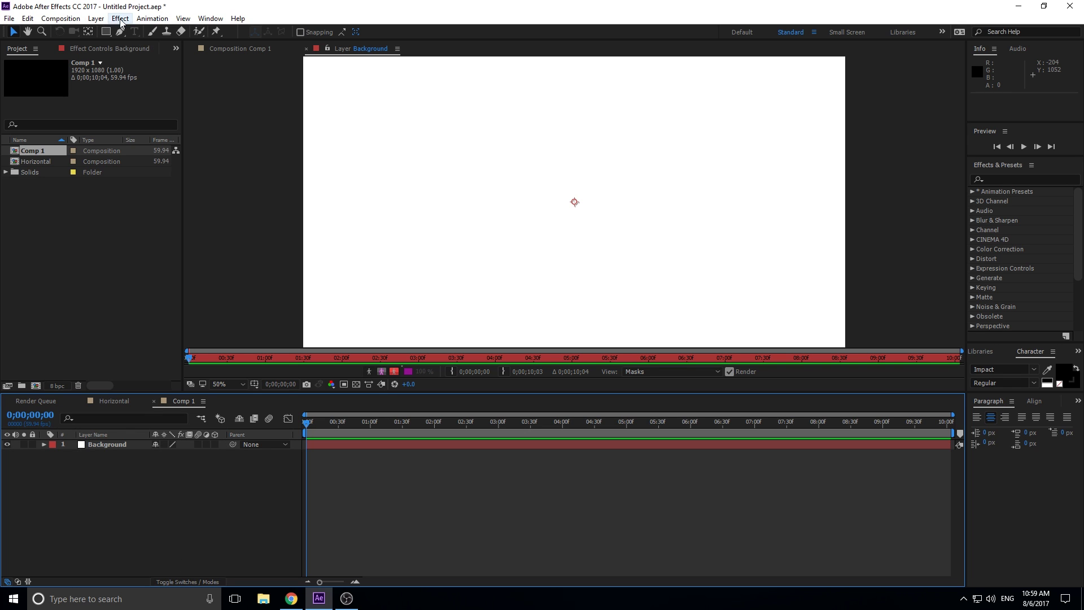
# Create a new full-frame solid layer named 'bottom bar'.
pyautogui.click(97, 19)
pyautogui.moveTo(142, 35)
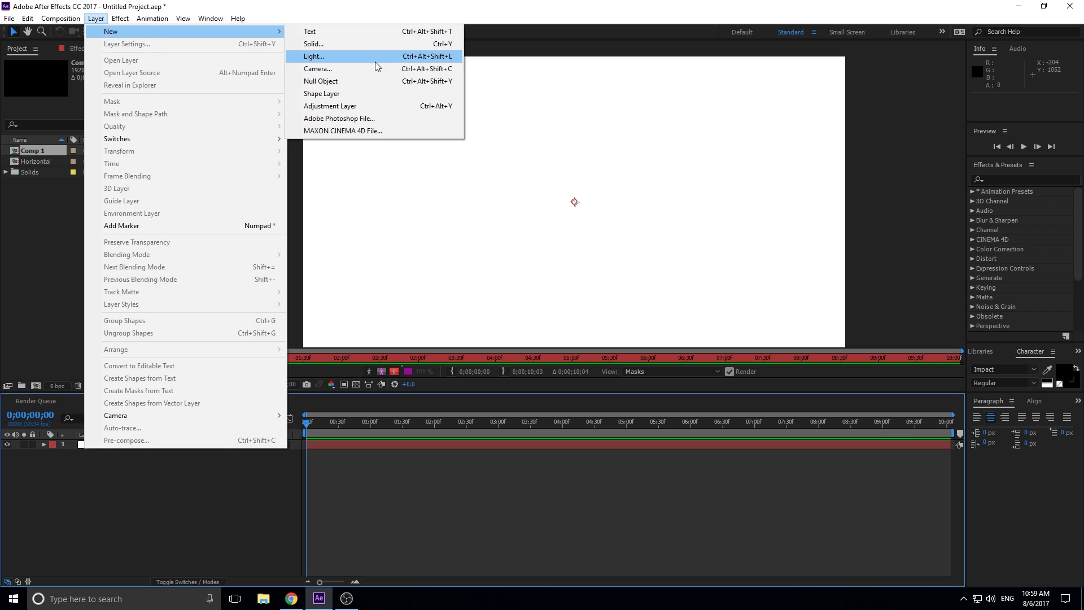
pyautogui.click(358, 49)
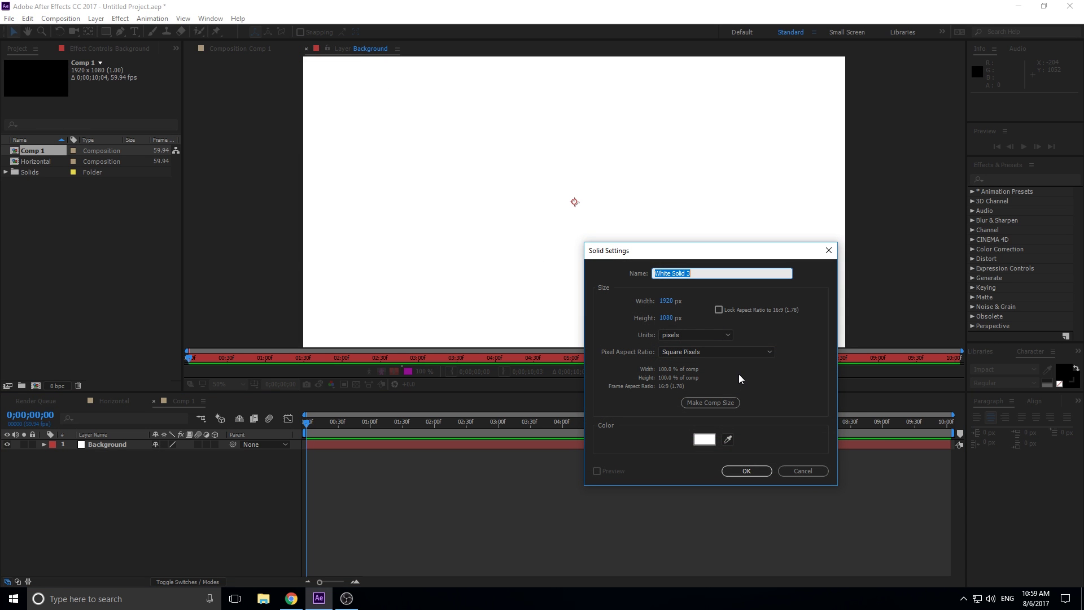
pyautogui.write('bottom bar')
pyautogui.press('Return')
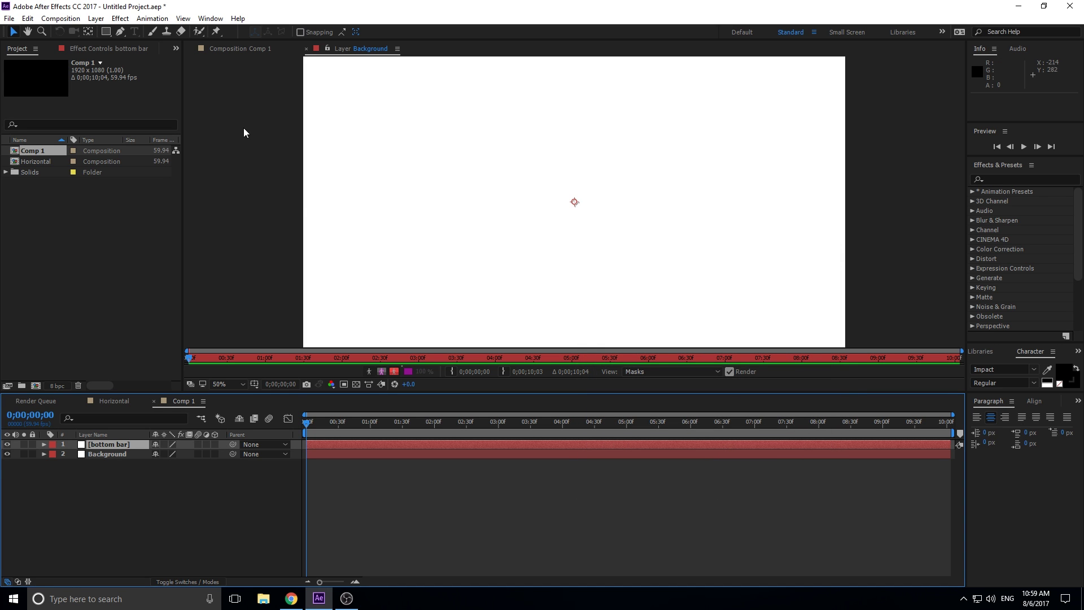
# Change the bottom bar solid's colour to pure red (FF0000).
pyautogui.click(252, 52)
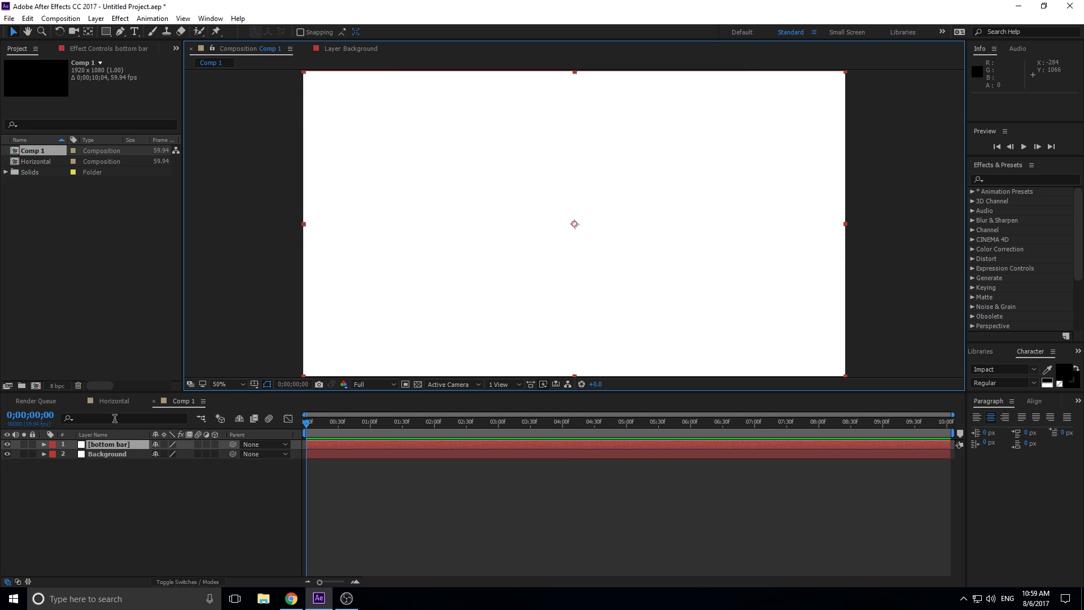
pyautogui.click(120, 445)
pyautogui.click(96, 18)
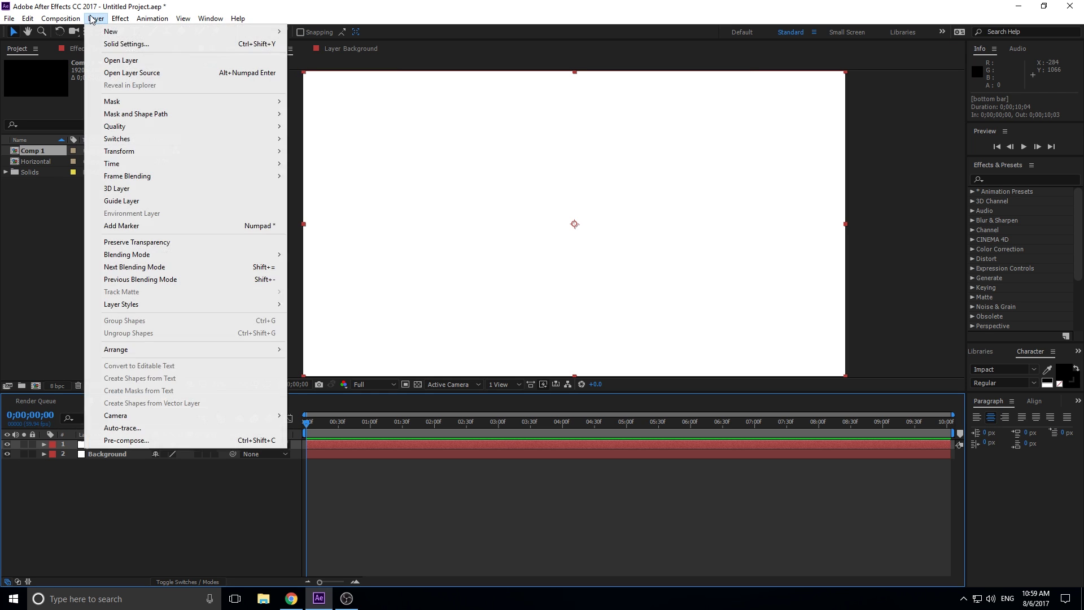
pyautogui.click(111, 44)
pyautogui.click(704, 420)
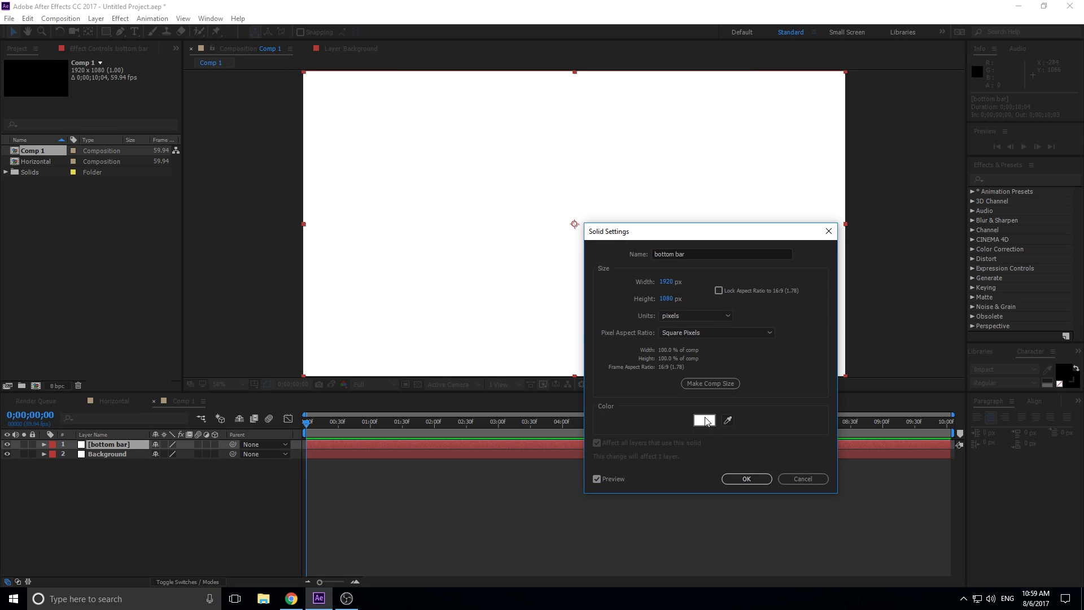
pyautogui.moveTo(752, 305); pyautogui.dragTo(847, 237)
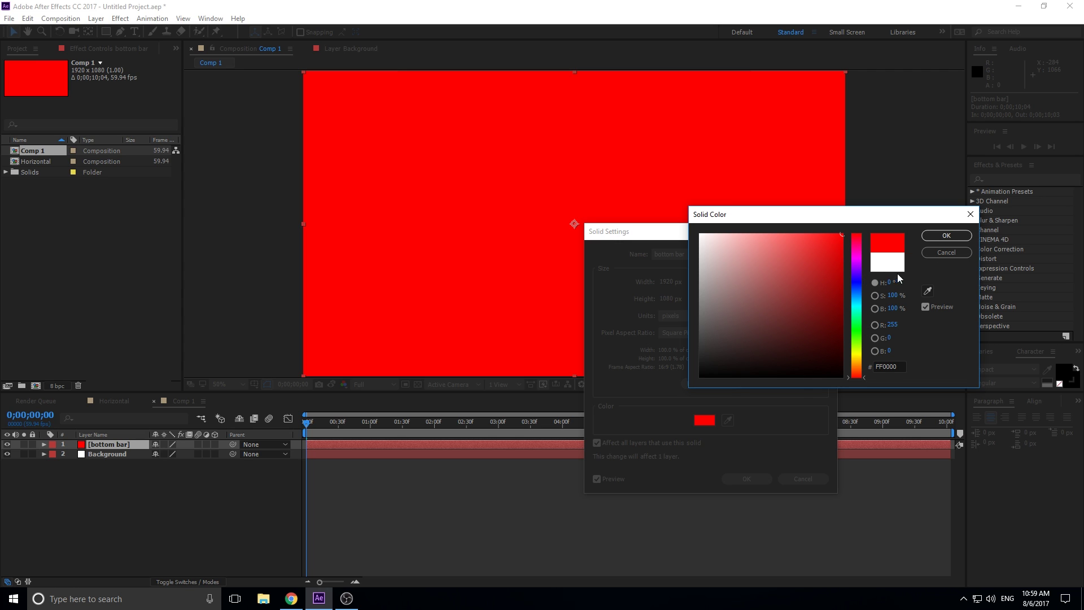
pyautogui.click(959, 236)
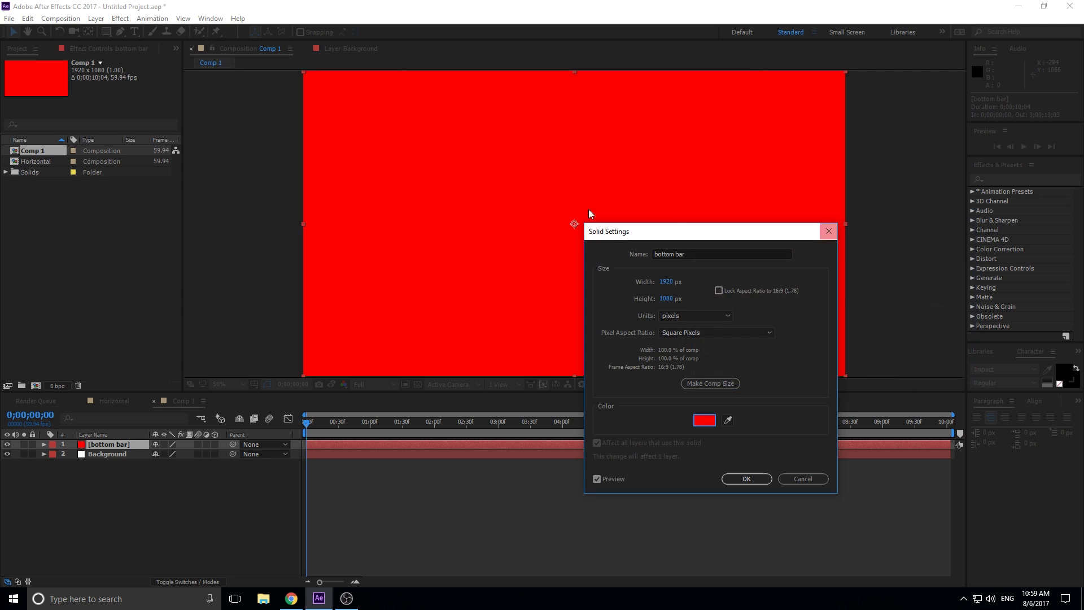
pyautogui.click(751, 481)
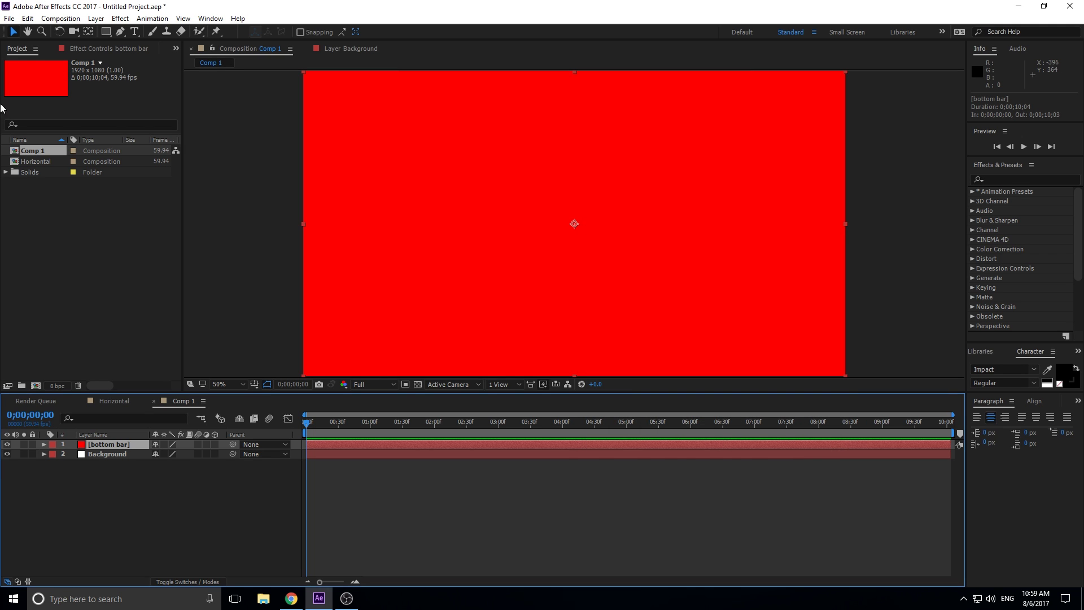
# Draw a rectangle mask on bottom bar so only a red strip remains along the bottom.
pyautogui.click(106, 31)
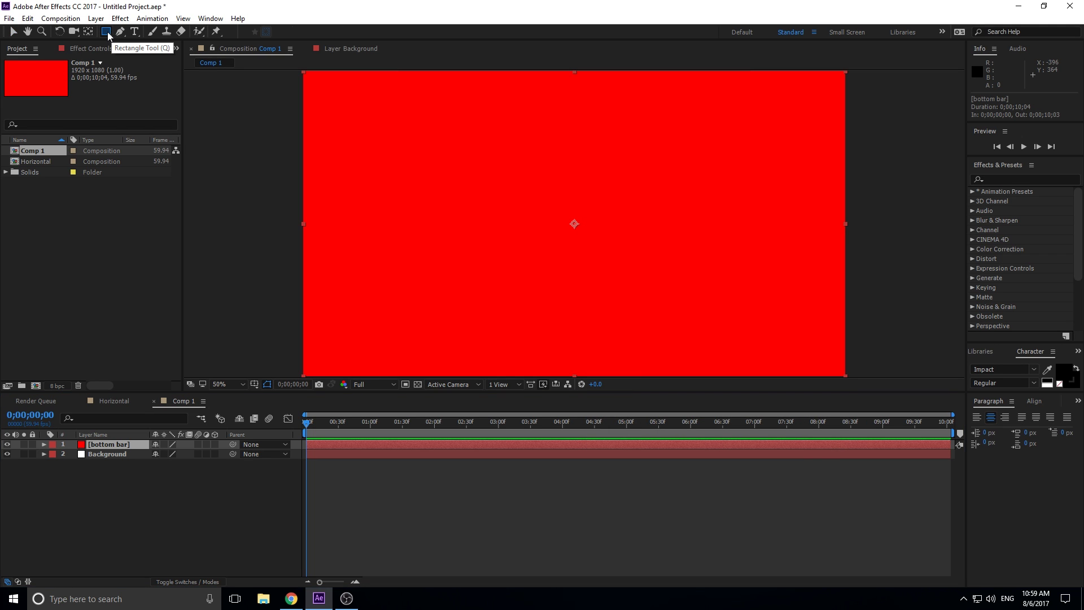
pyautogui.click(106, 446)
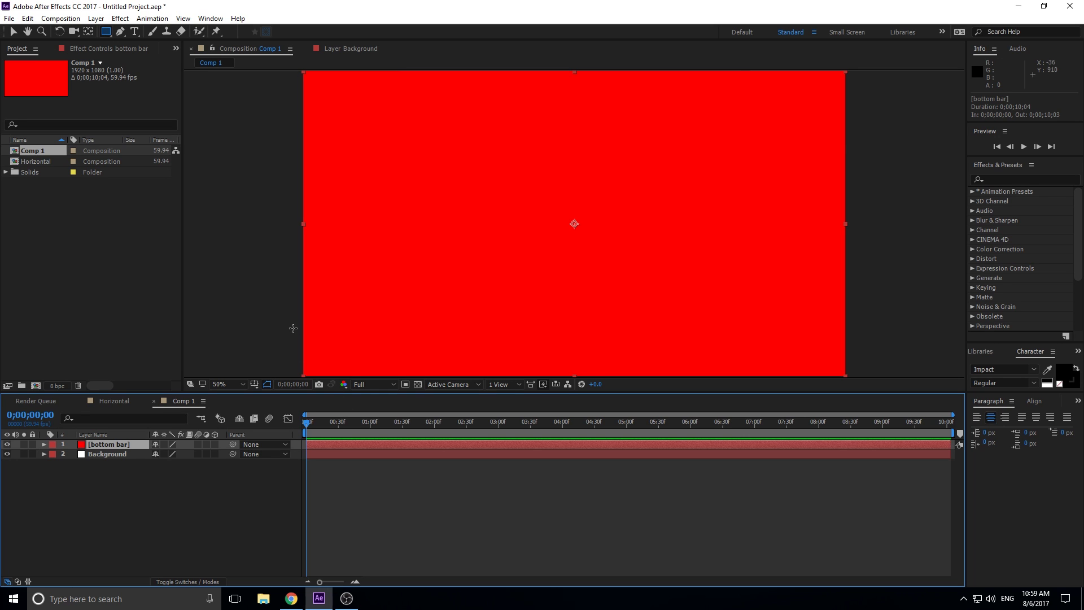
pyautogui.scroll(-2, 292, 322)
pyautogui.scroll(2, 391, 275)
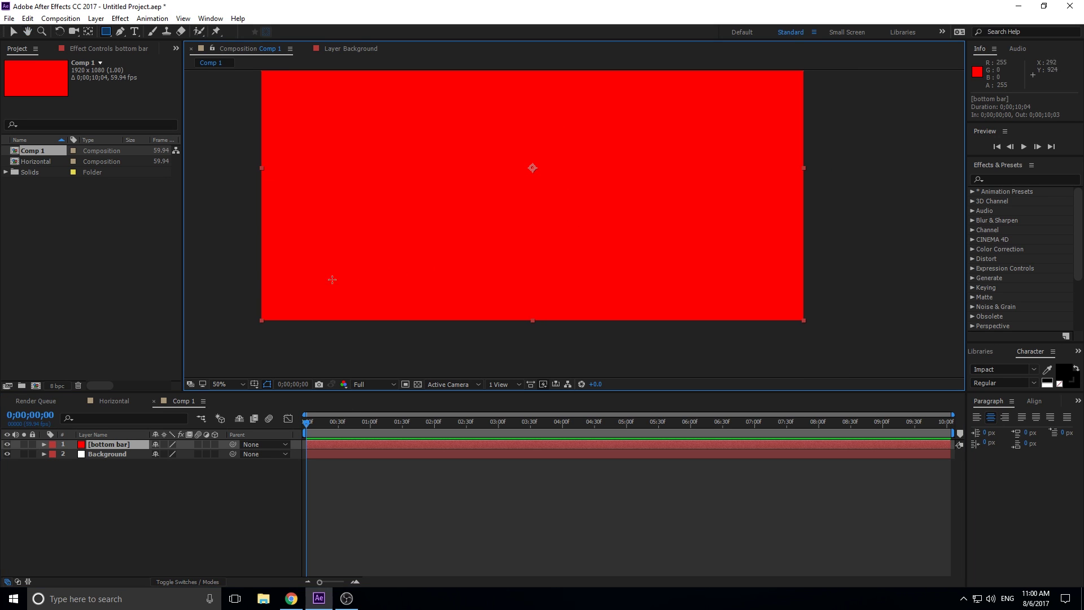
pyautogui.moveTo(260, 290); pyautogui.dragTo(806, 322)
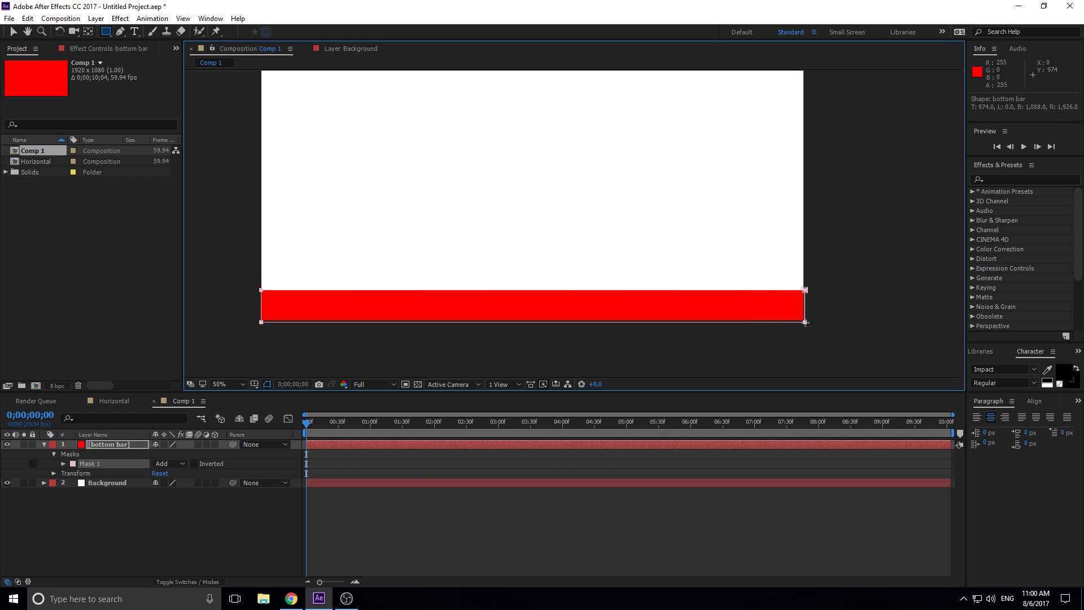
pyautogui.click(504, 535)
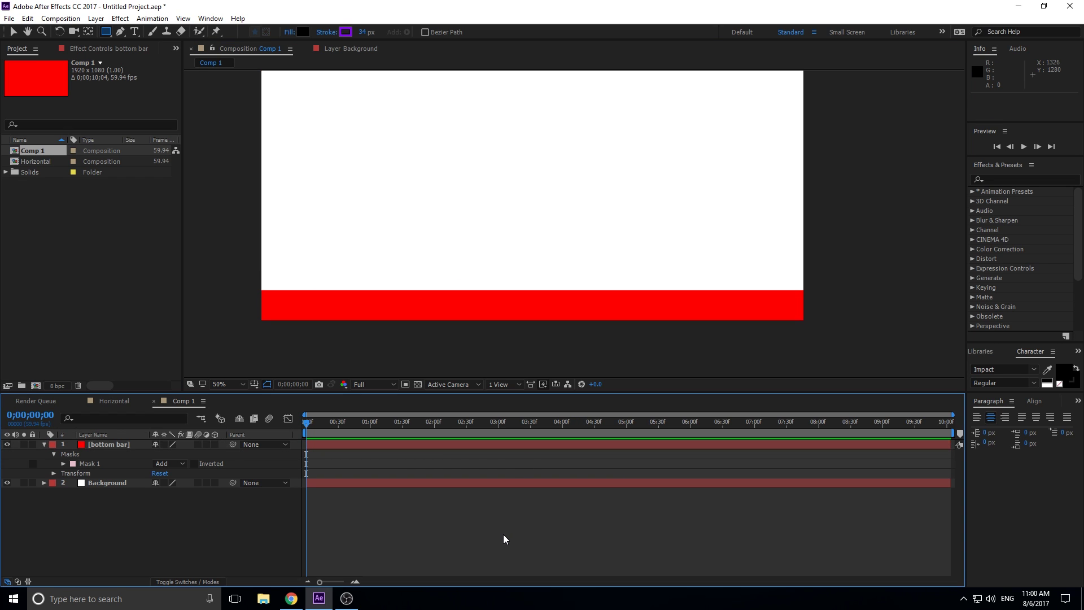
pyautogui.click(360, 450)
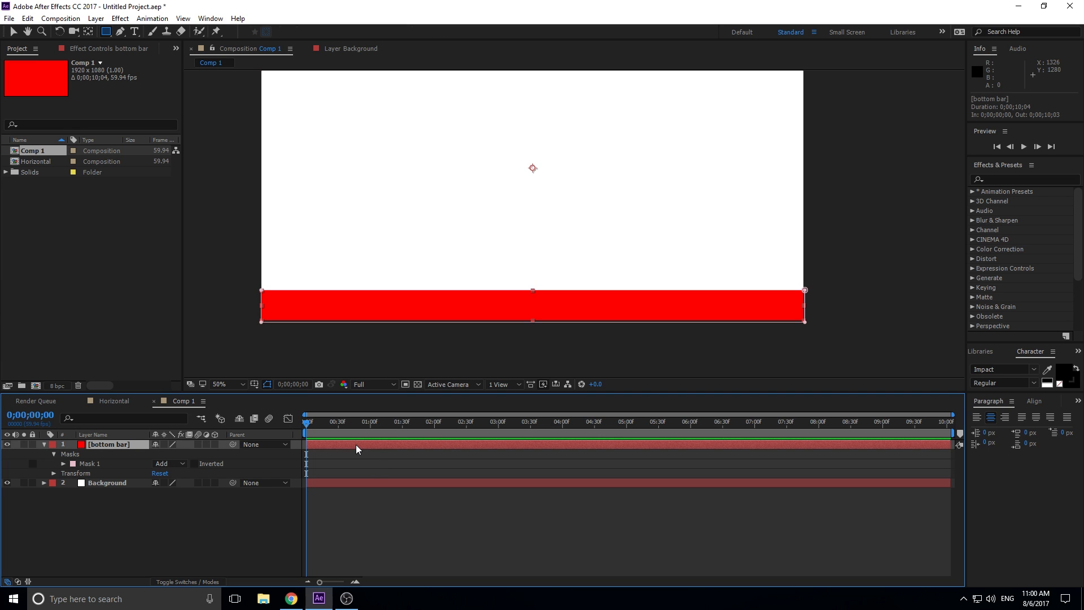
# Duplicate bottom bar, nudge the copy up, and place it below the original.
pyautogui.hotkey('ctrl', 'd')
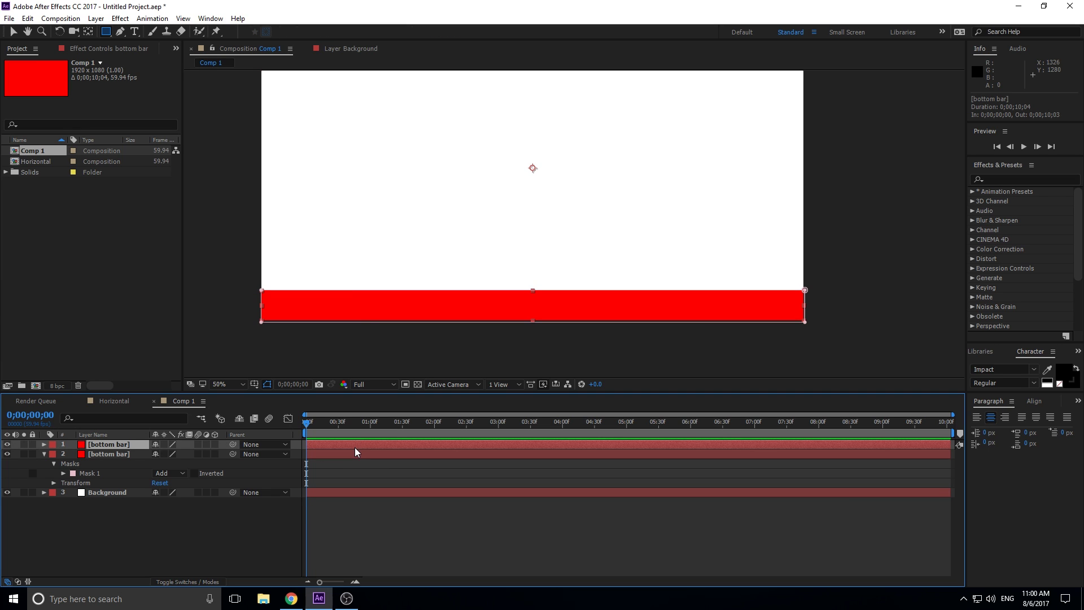
pyautogui.press('Up')
pyautogui.press('Up')
pyautogui.press('Up')
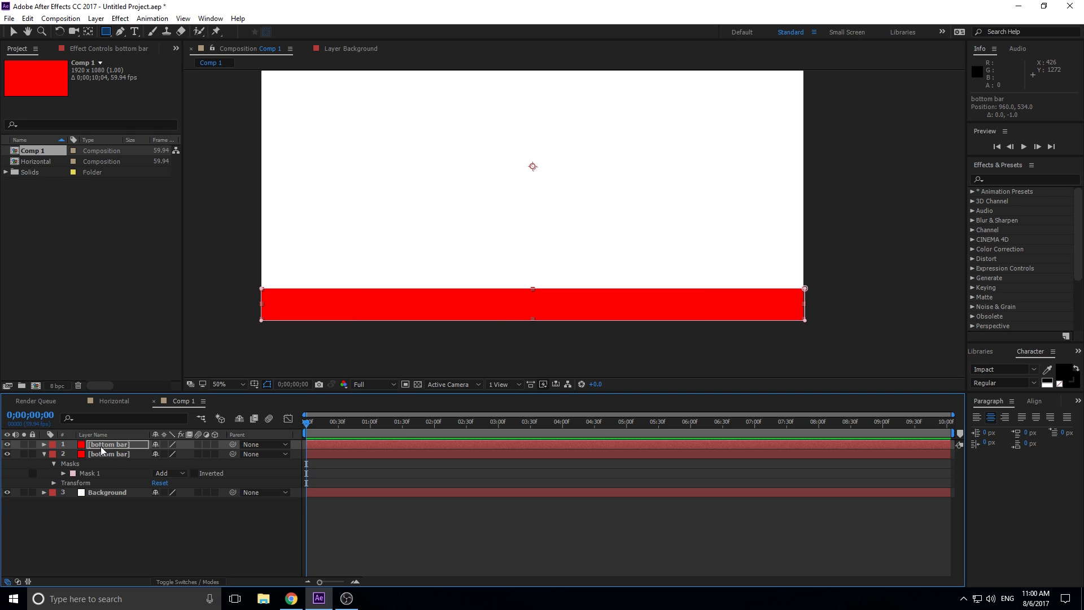
pyautogui.moveTo(103, 445); pyautogui.dragTo(108, 464)
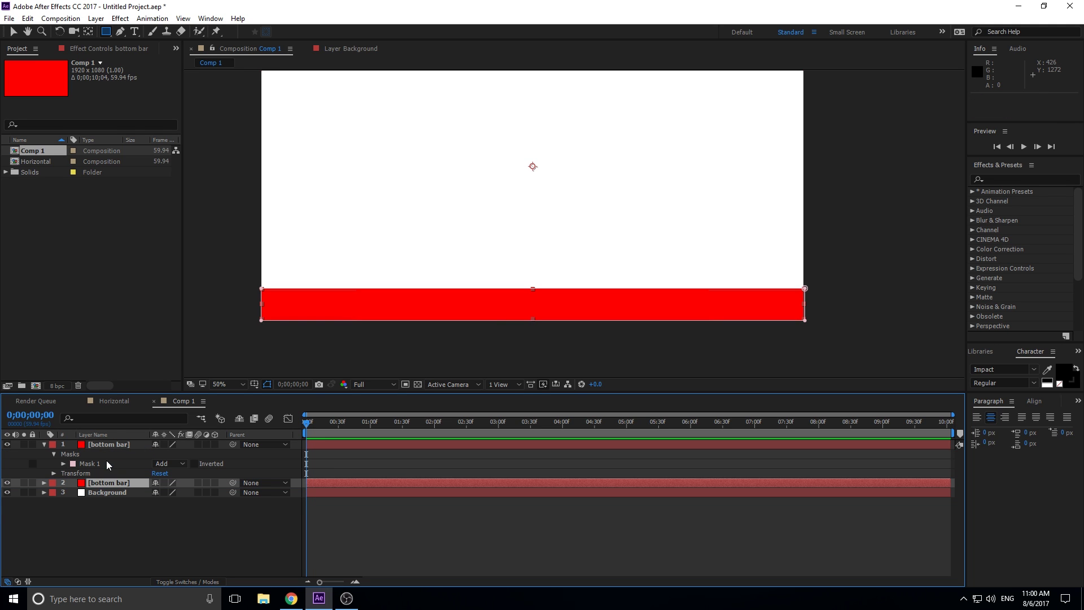
# Make the copy a black (000000) solid named 'bottom bar 2'.
pyautogui.click(96, 19)
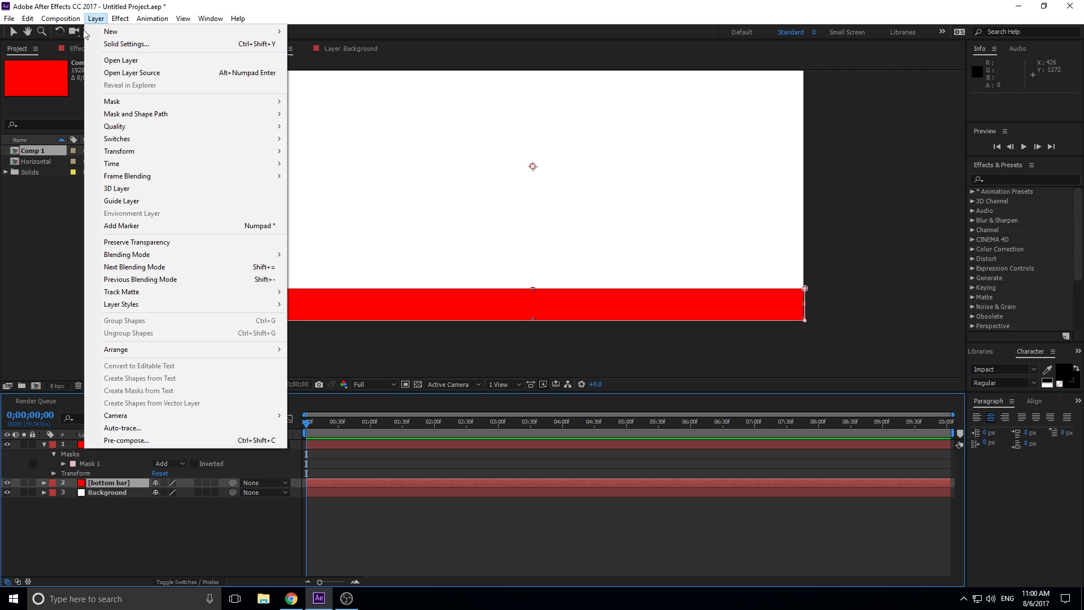
pyautogui.click(126, 44)
pyautogui.click(705, 420)
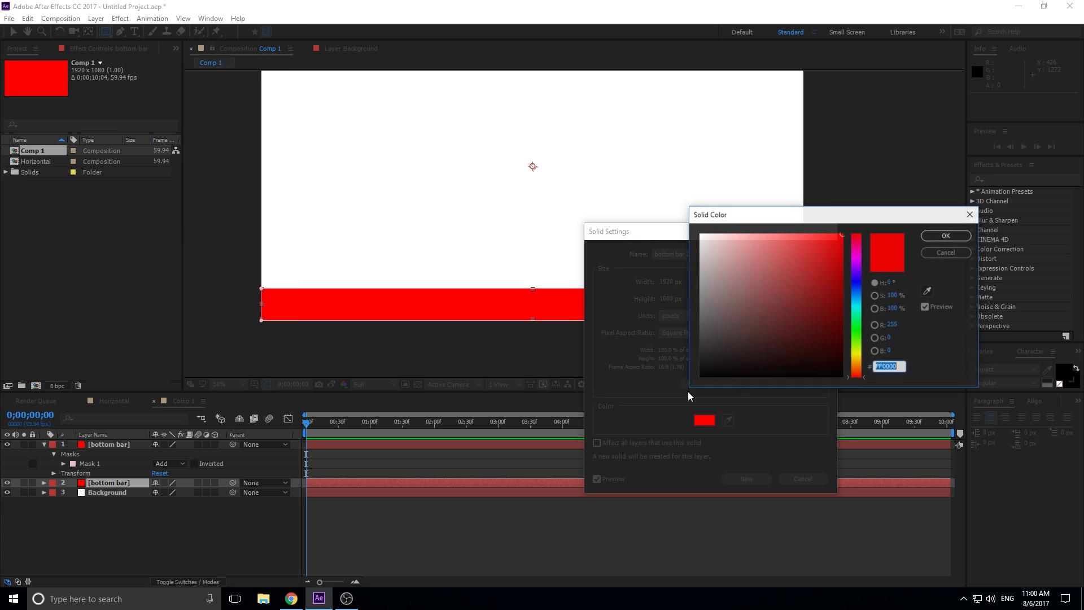
pyautogui.click(700, 377)
pyautogui.click(958, 235)
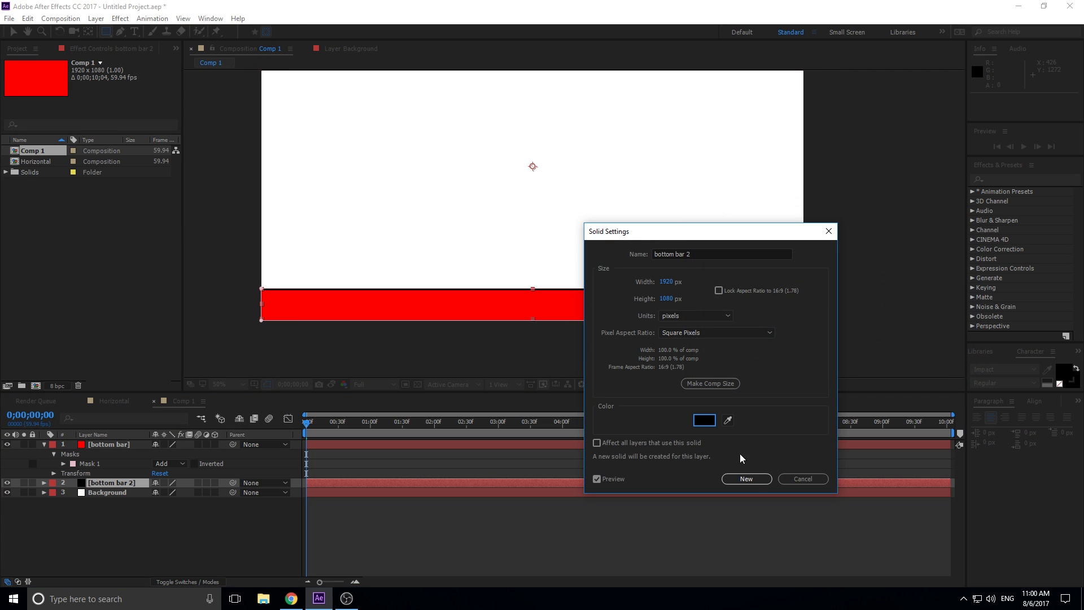
pyautogui.click(762, 480)
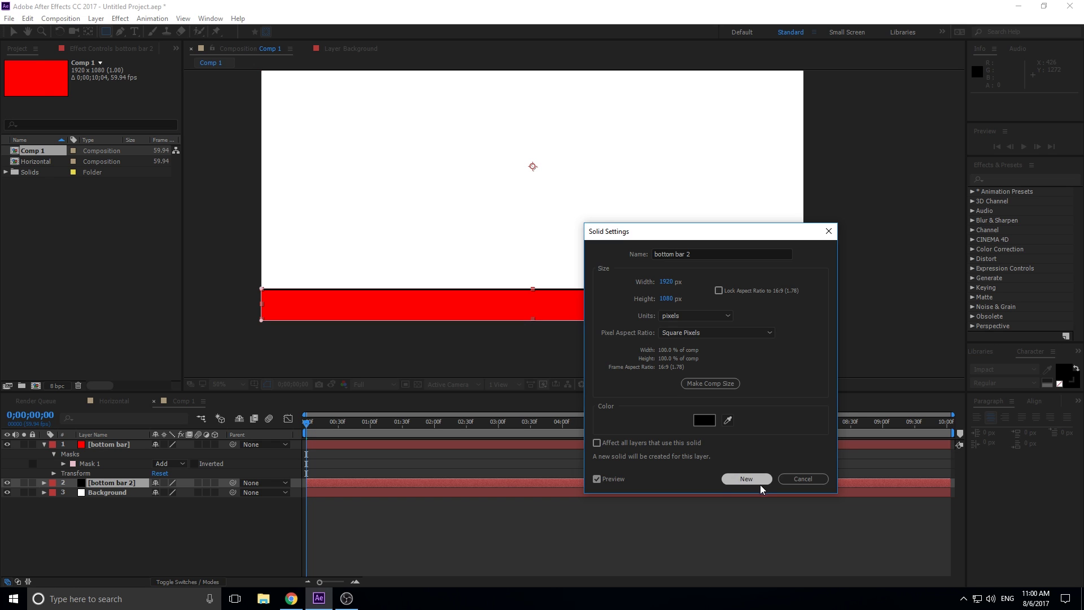
pyautogui.click(516, 547)
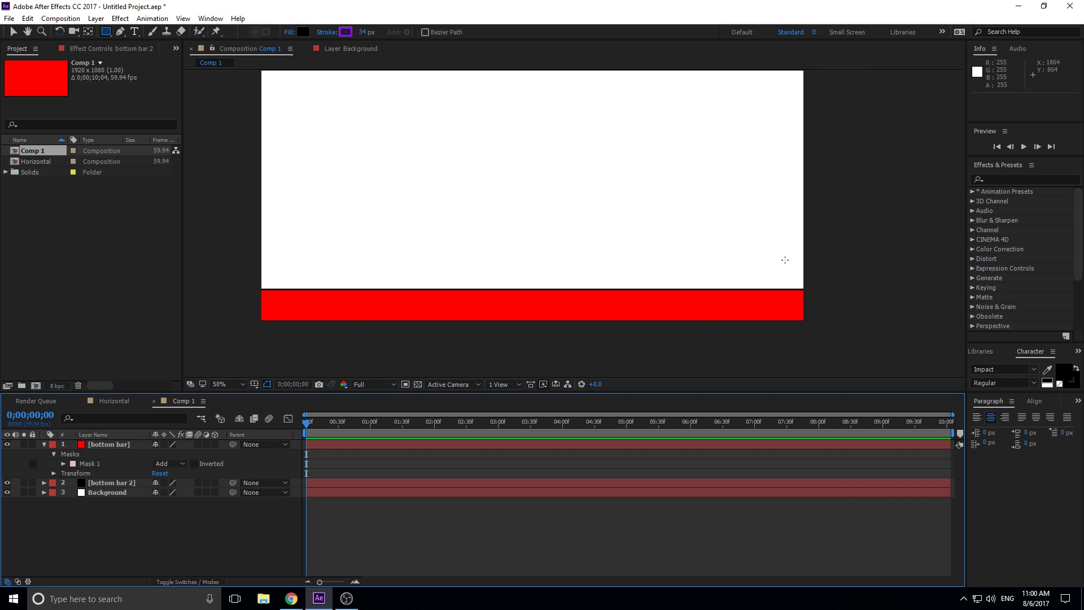
# Set Mask Feather on bottom bar 2's Mask 1 to 14 pixels.
pyautogui.click(124, 481)
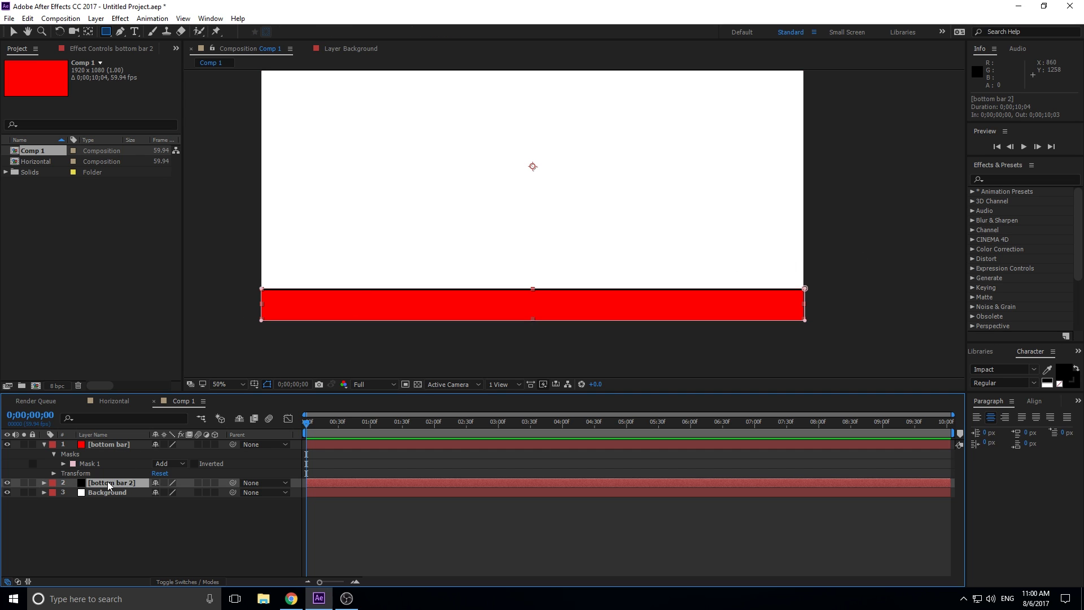
pyautogui.click(44, 483)
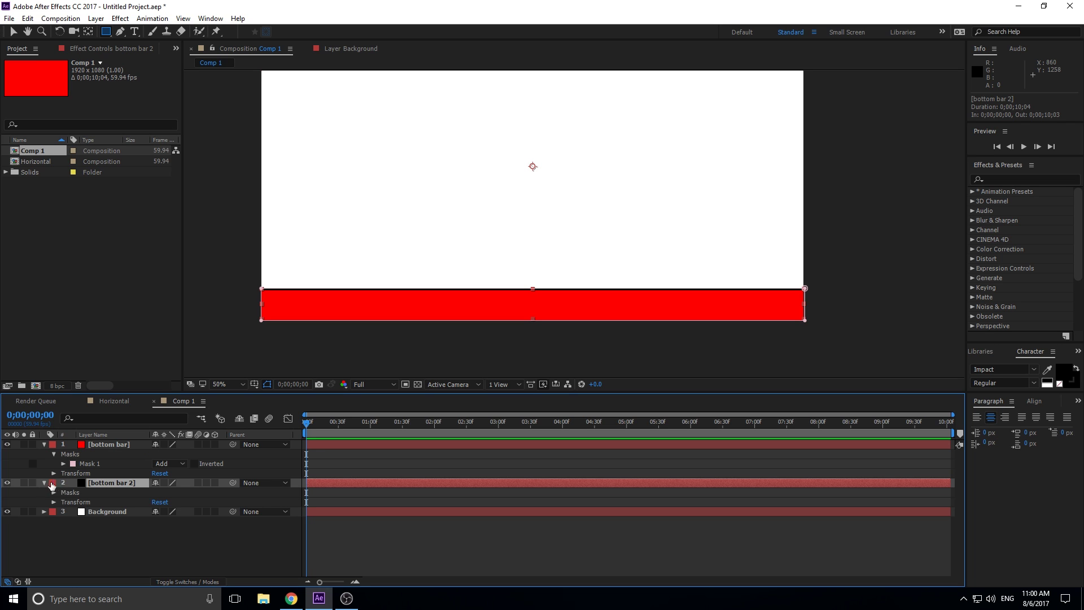
pyautogui.click(53, 500)
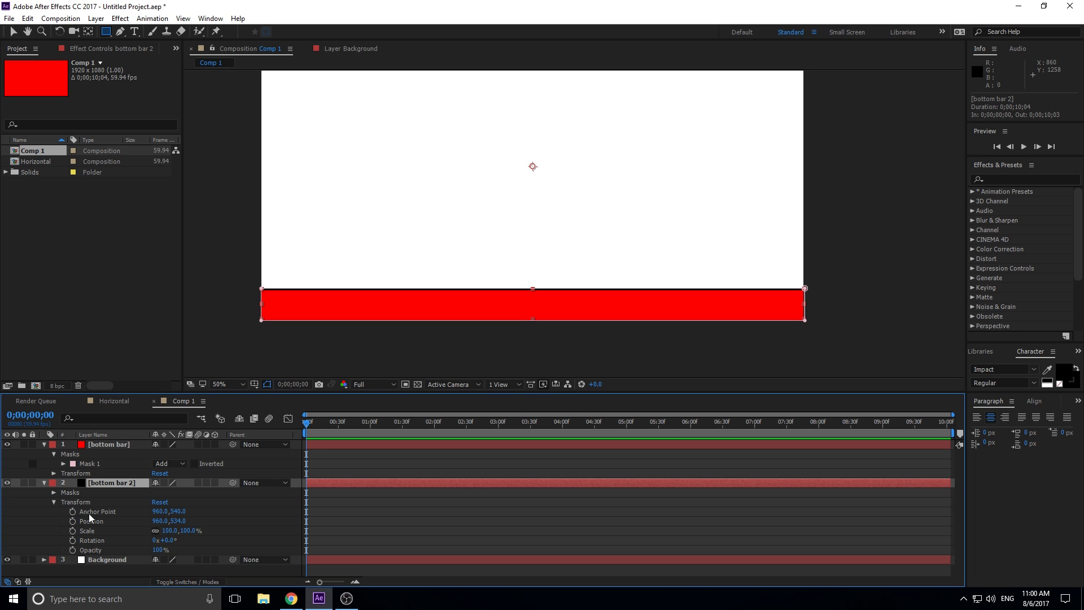
pyautogui.click(53, 492)
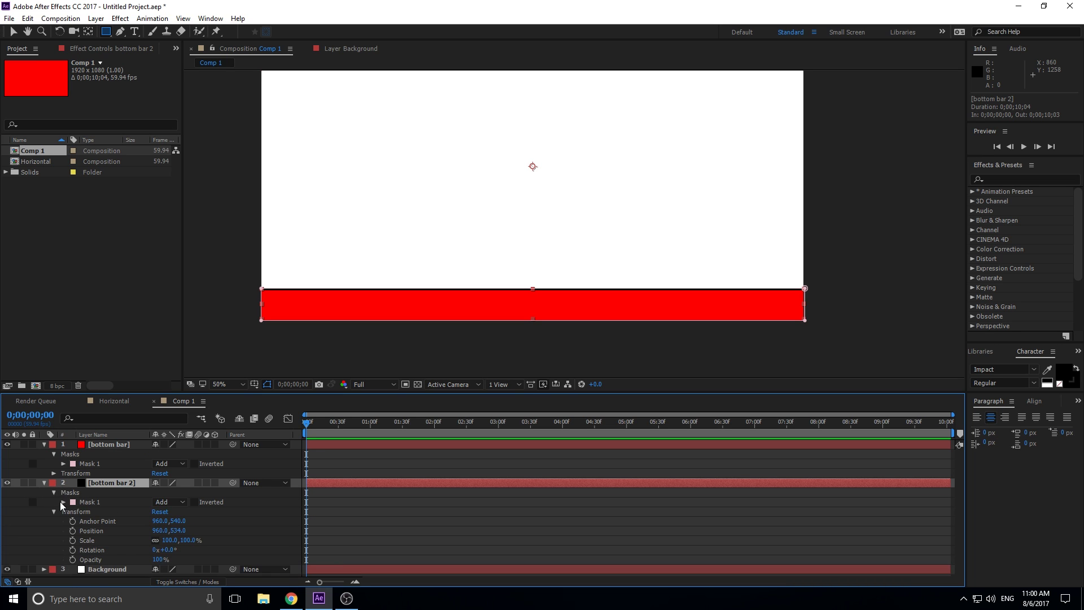
pyautogui.click(62, 502)
pyautogui.moveTo(170, 521); pyautogui.dragTo(182, 521)
pyautogui.click(455, 545)
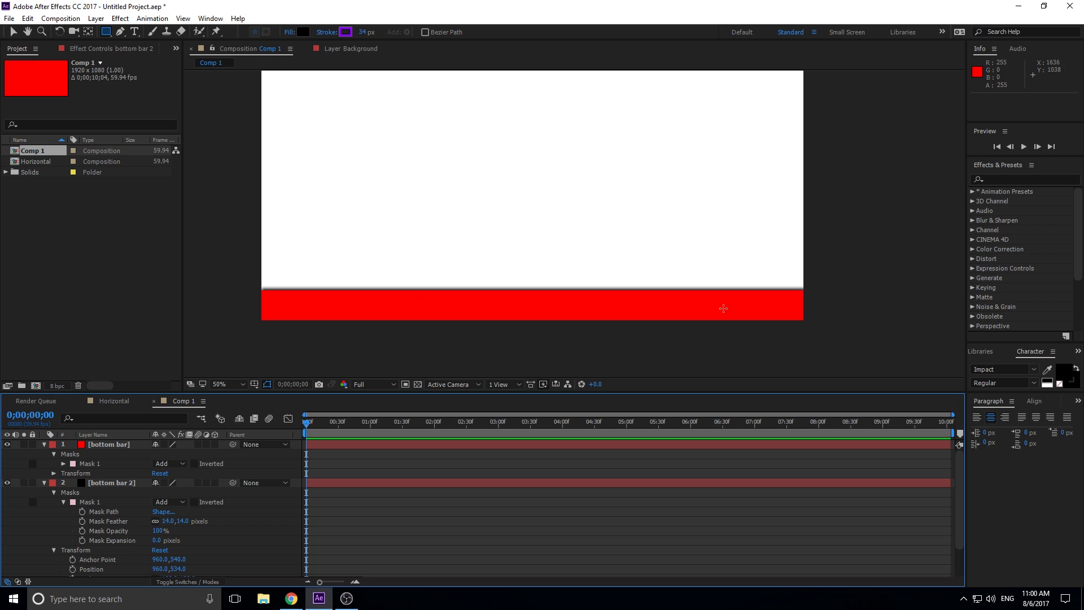
pyautogui.click(107, 445)
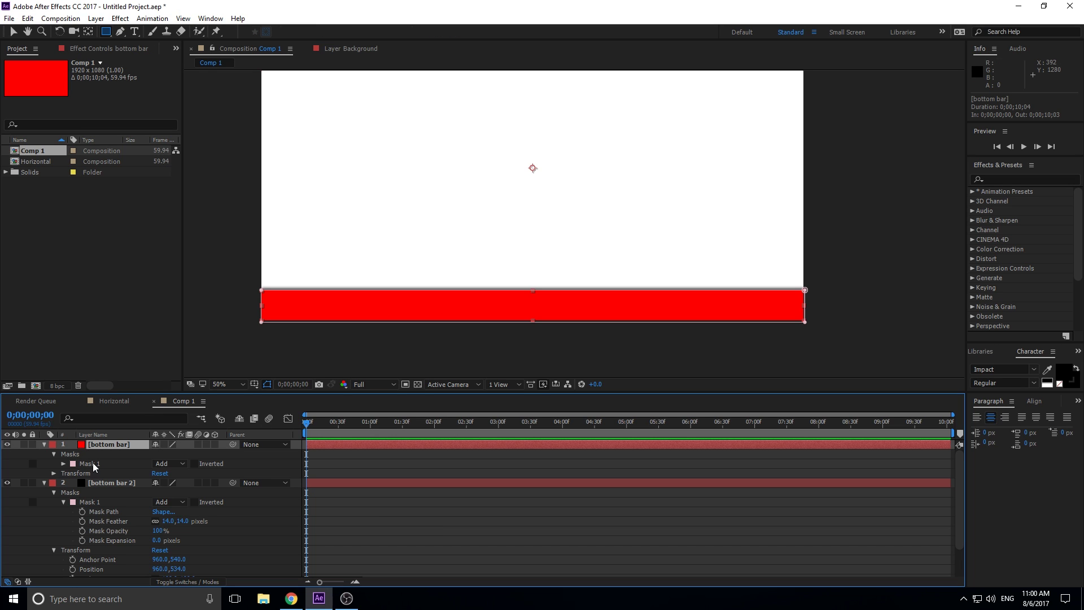
pyautogui.click(93, 464)
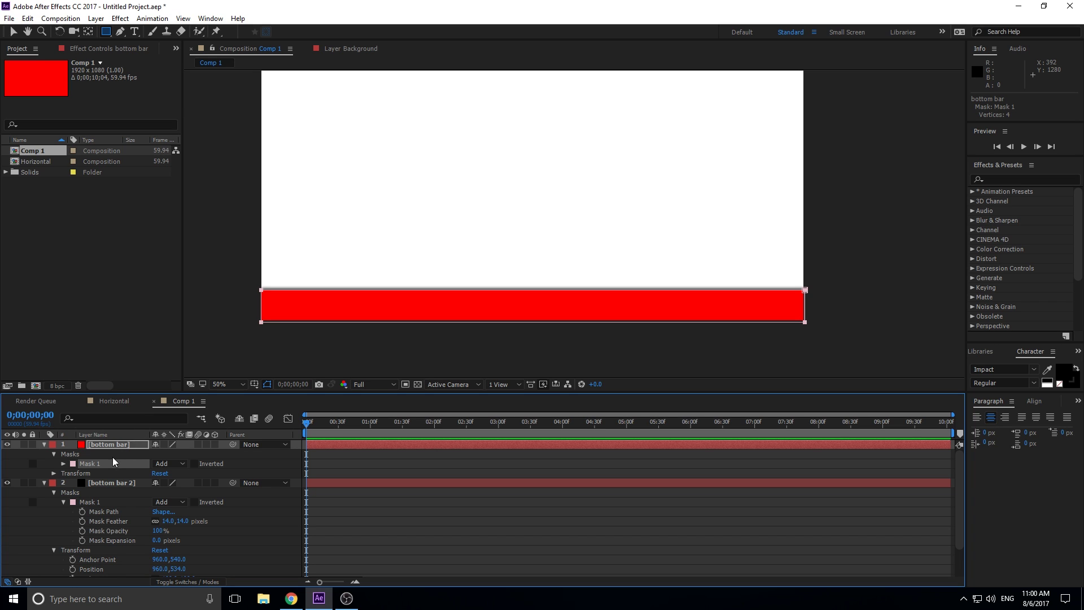
pyautogui.click(138, 444)
pyautogui.hotkey('ctrl', 'shift', 'n')
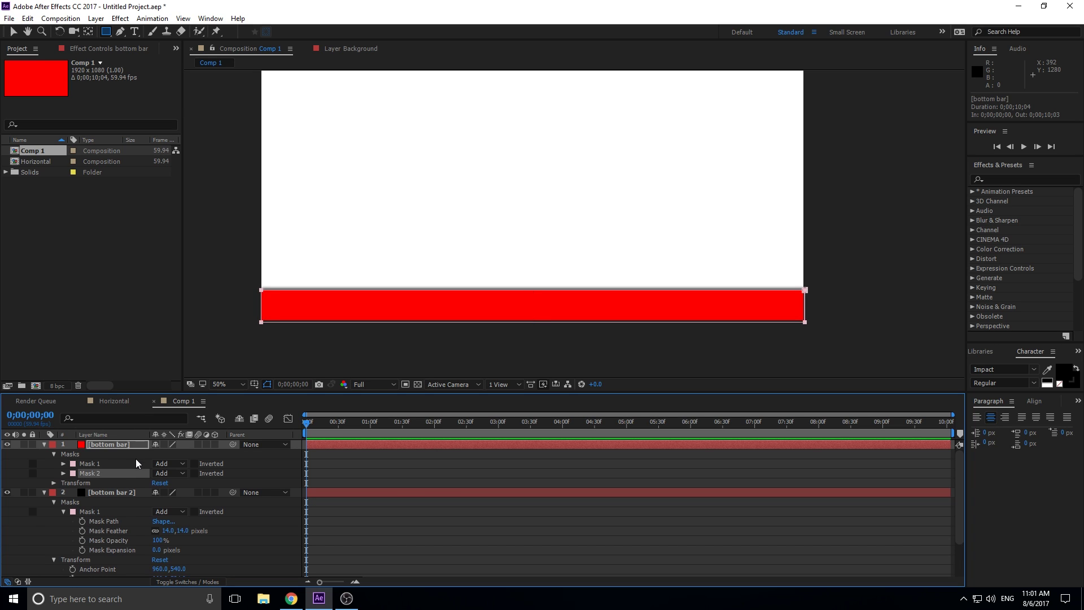
pyautogui.click(176, 472)
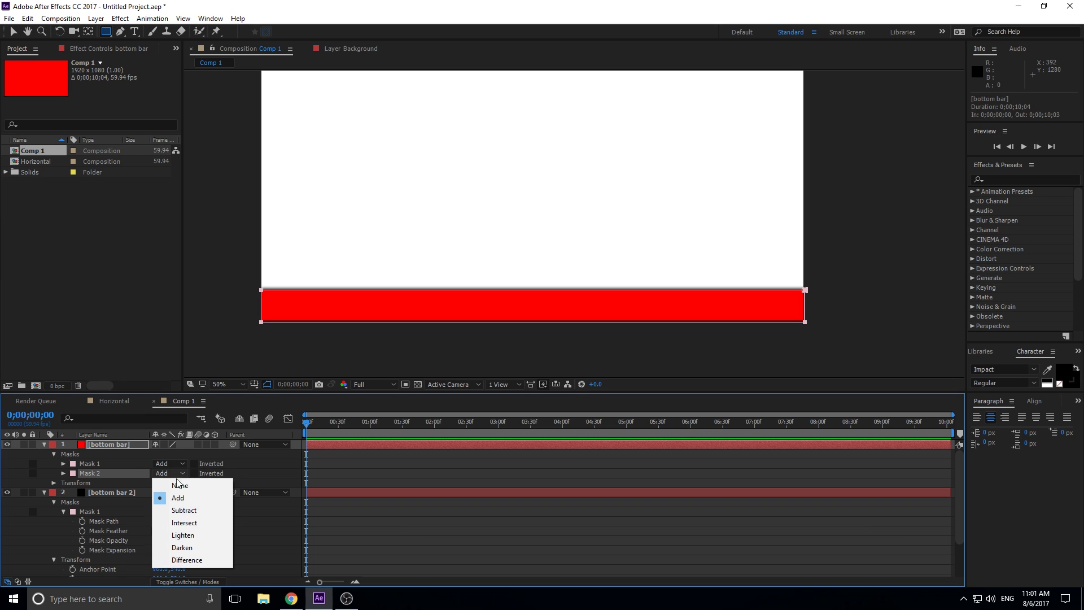
pyautogui.click(178, 510)
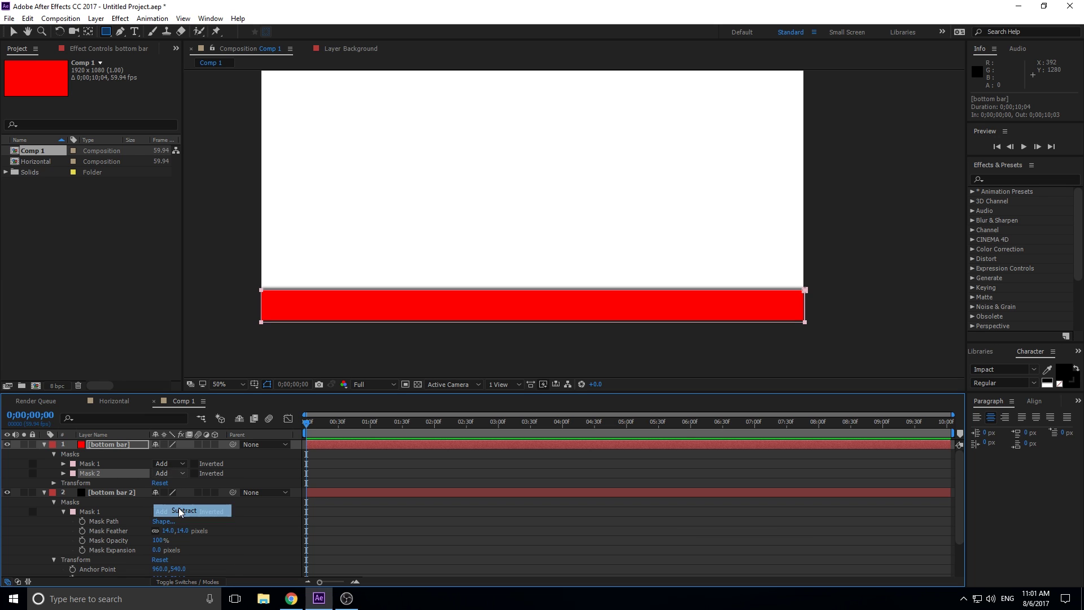
pyautogui.click(63, 473)
pyautogui.moveTo(159, 515); pyautogui.dragTo(210, 492)
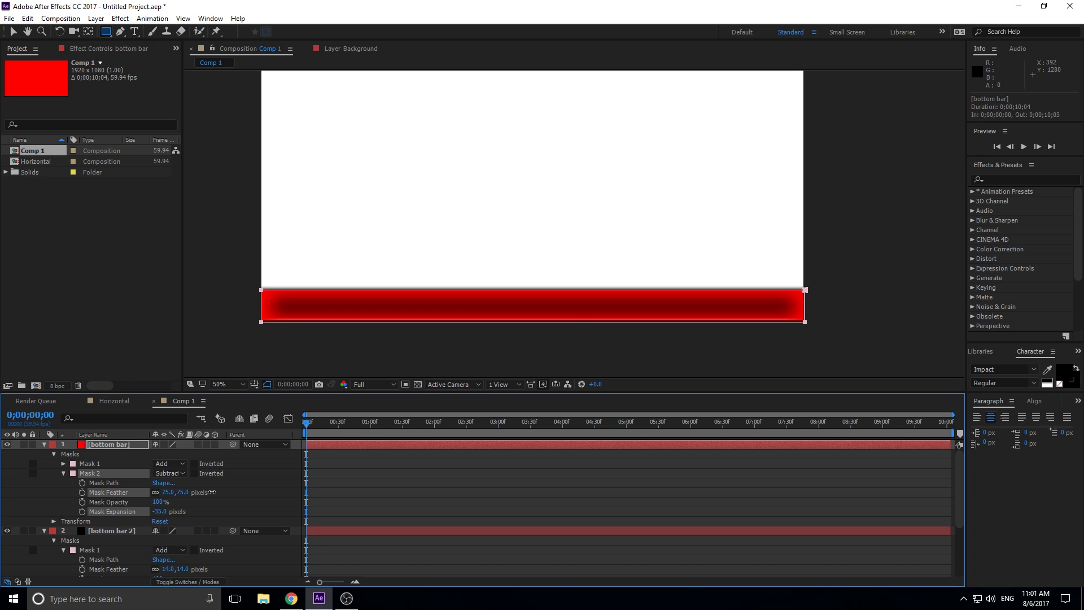
pyautogui.click(507, 497)
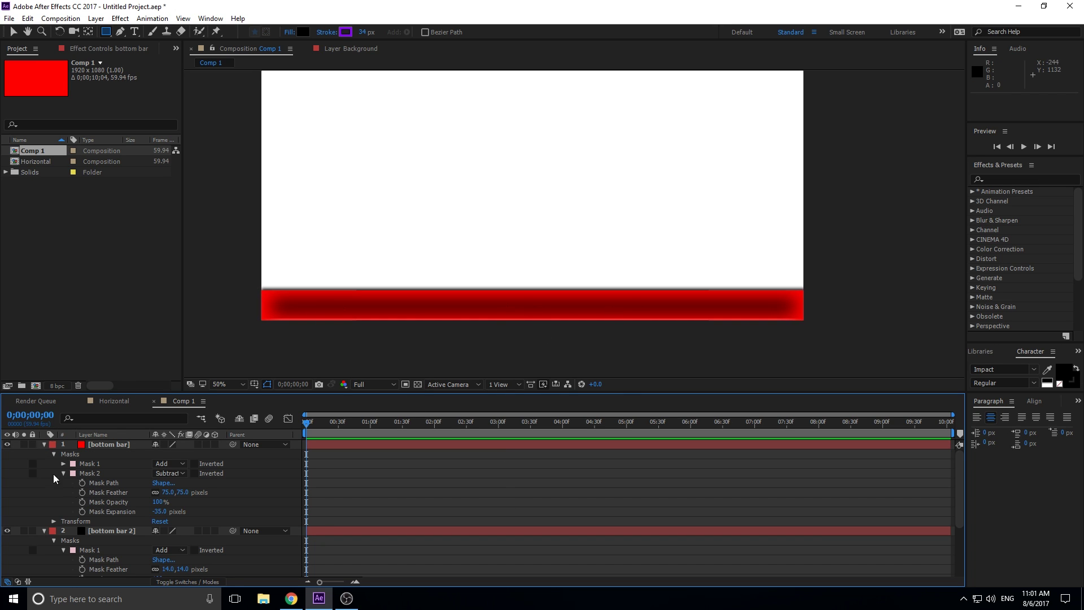
pyautogui.click(96, 465)
pyautogui.click(106, 473)
pyautogui.press('Delete')
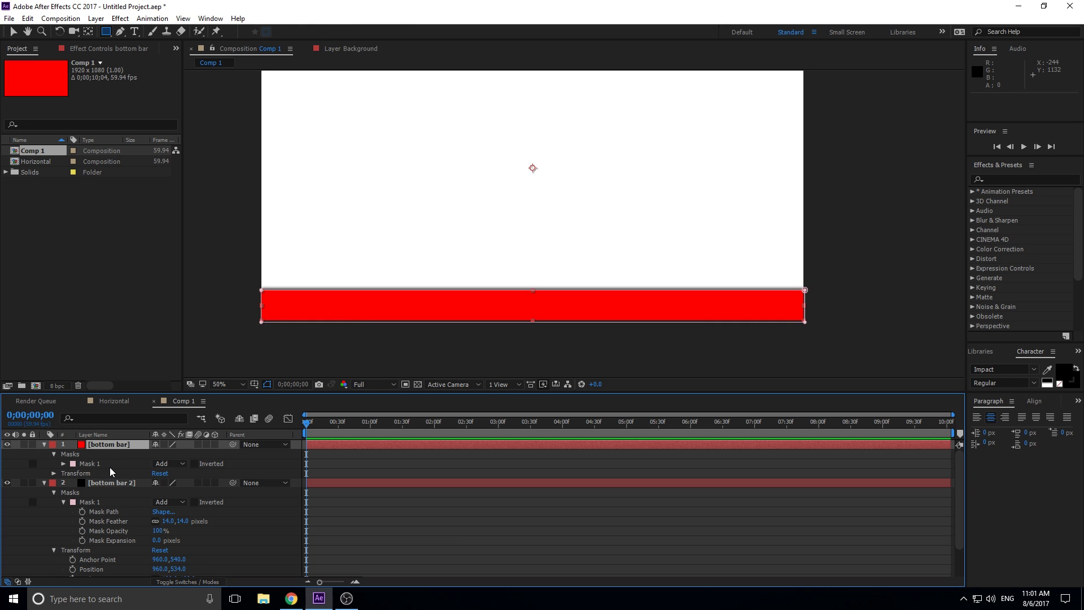
pyautogui.click(537, 551)
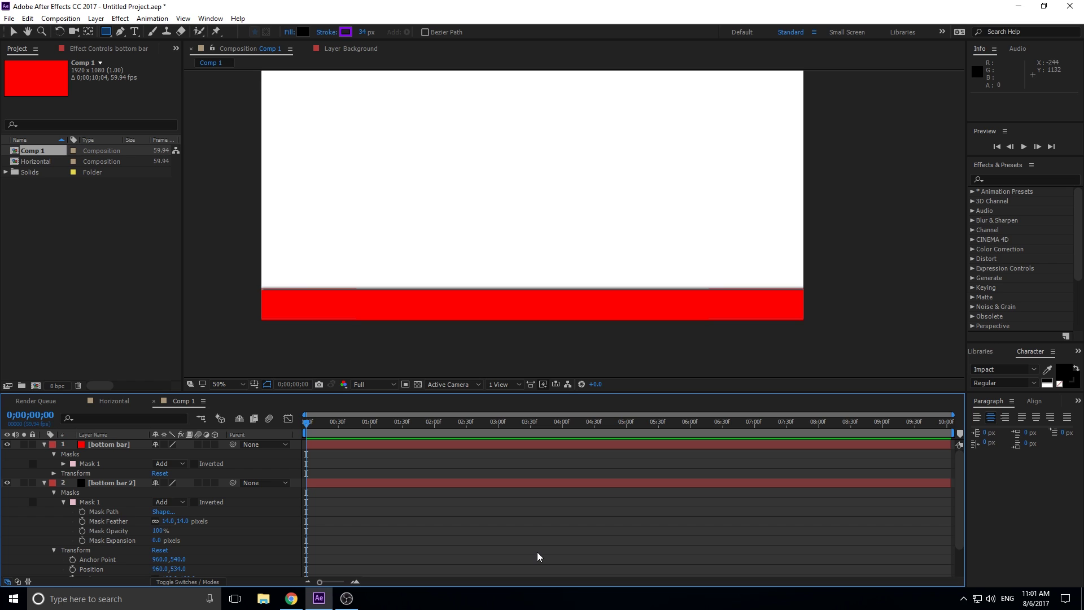
pyautogui.click(44, 482)
# Create a paragraph text layer reading 'Breaking News: it is Raining' over the red bar.
pyautogui.click(44, 444)
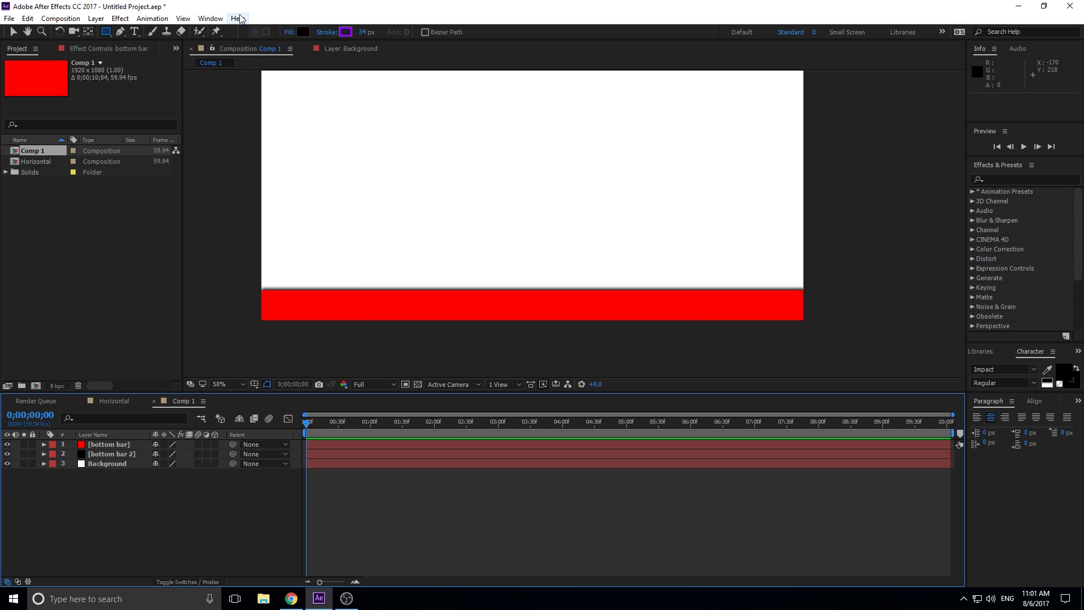
pyautogui.click(134, 32)
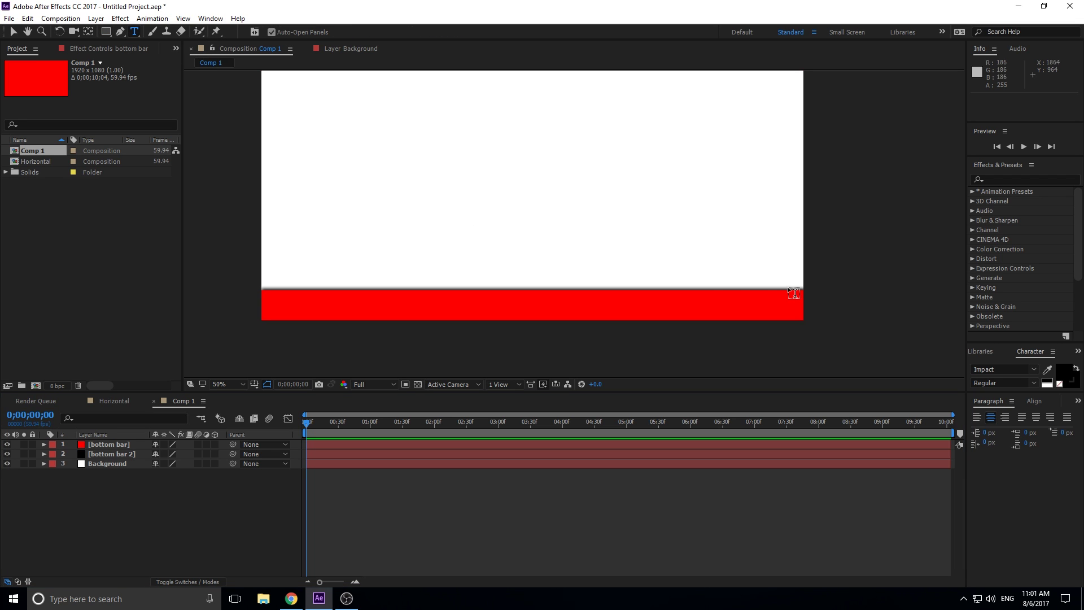
pyautogui.moveTo(709, 291); pyautogui.dragTo(801, 319)
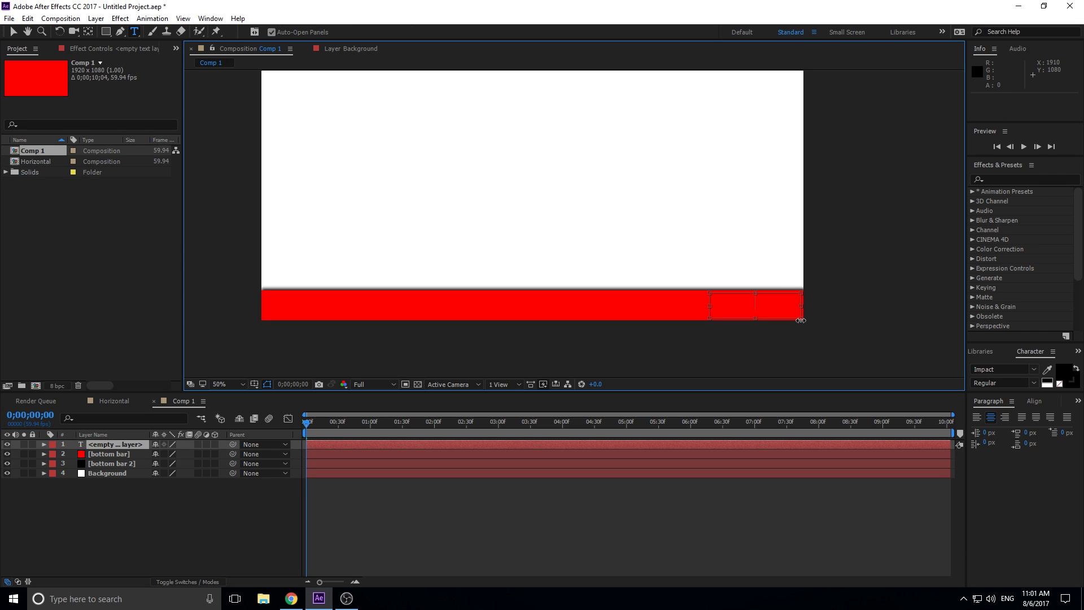
pyautogui.write('Breaking News:')
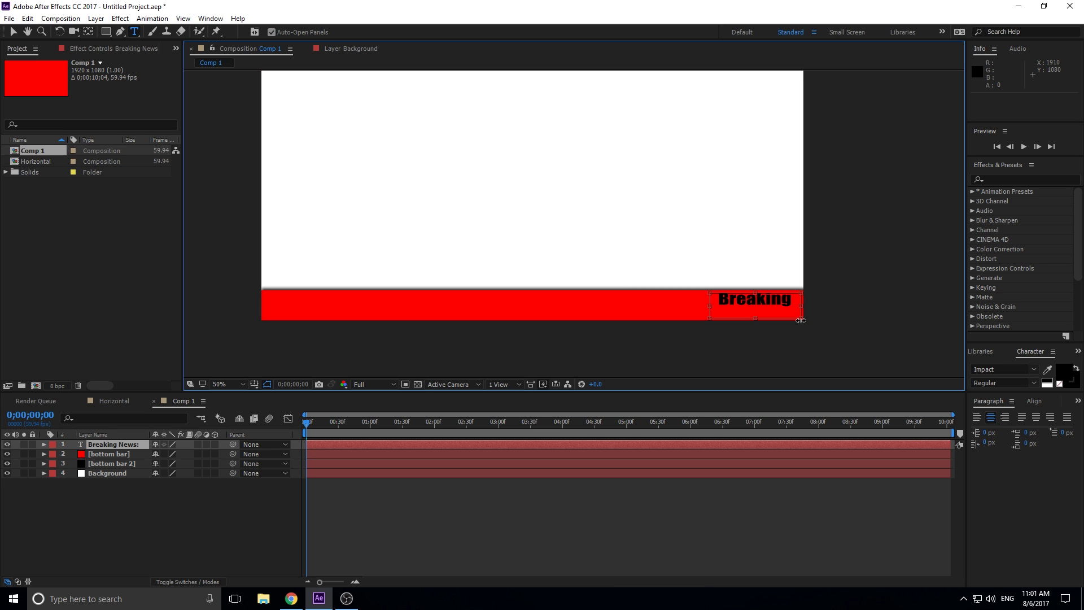
pyautogui.write(' it is Rain')
pyautogui.write('ing')
# Widen the text box to one line and move the headline onto the bar, just off-frame right.
pyautogui.moveTo(801, 308); pyautogui.dragTo(971, 299)
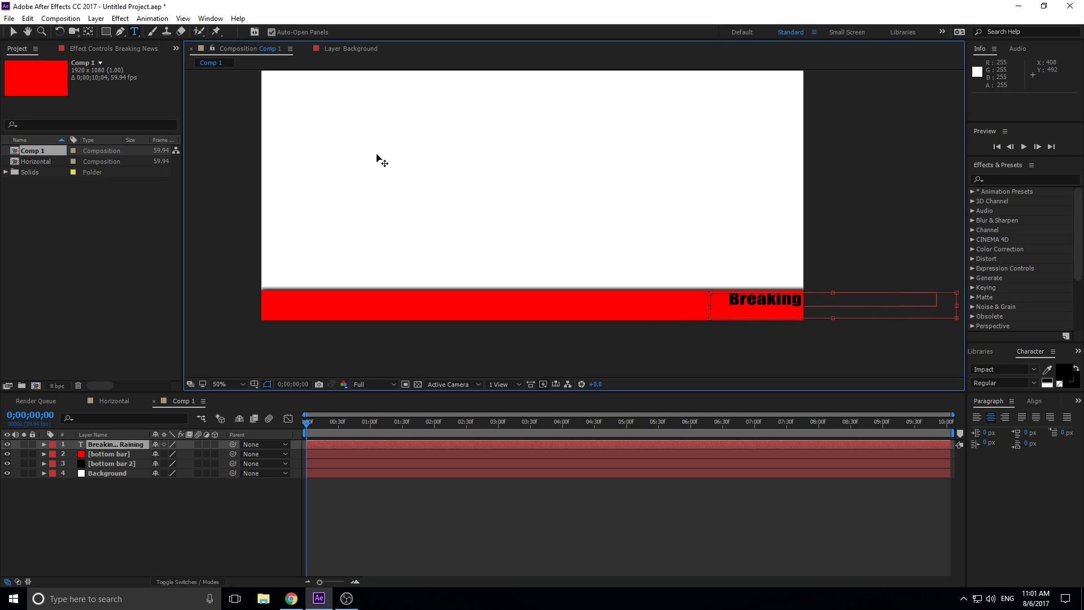
pyautogui.click(13, 31)
pyautogui.moveTo(842, 304); pyautogui.dragTo(834, 308)
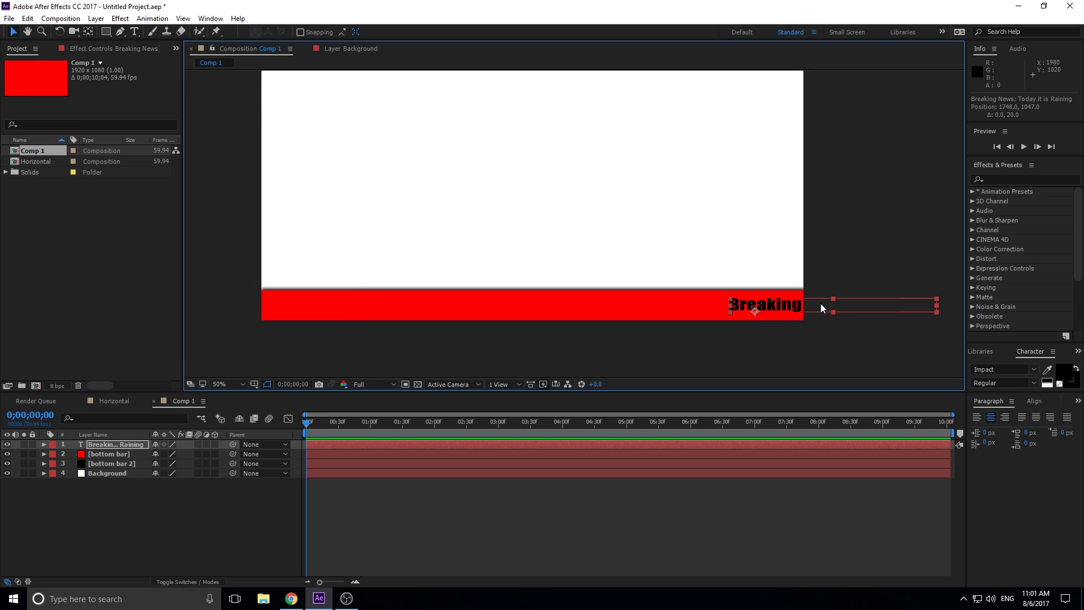
pyautogui.moveTo(821, 307); pyautogui.dragTo(895, 307)
# Keyframe the headline's Position from 2014, 1047 at 0s to -656, 1047 at 4s.
pyautogui.click(44, 443)
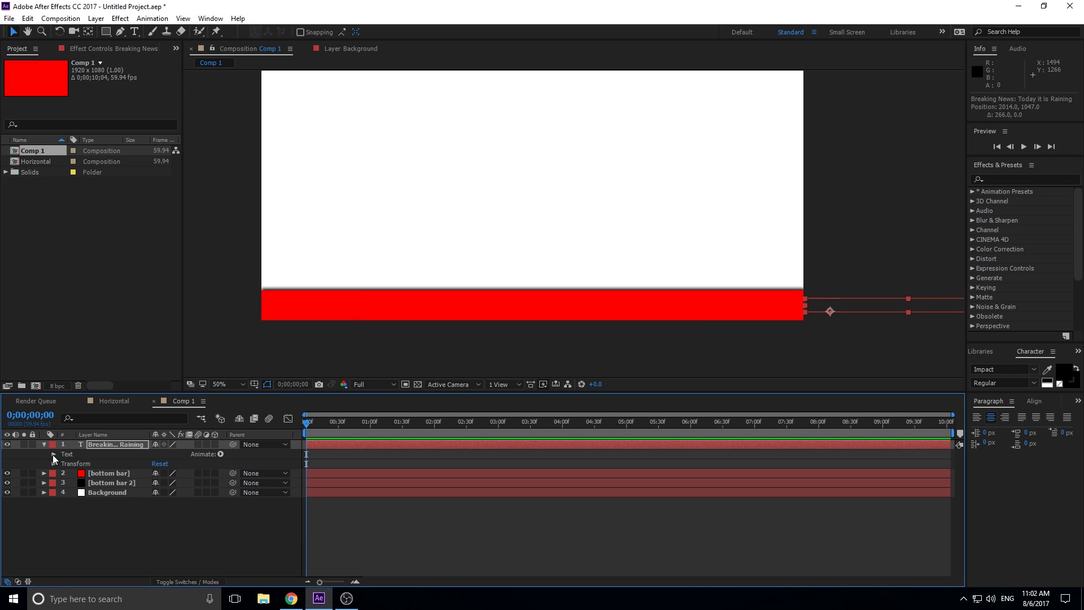
pyautogui.click(53, 463)
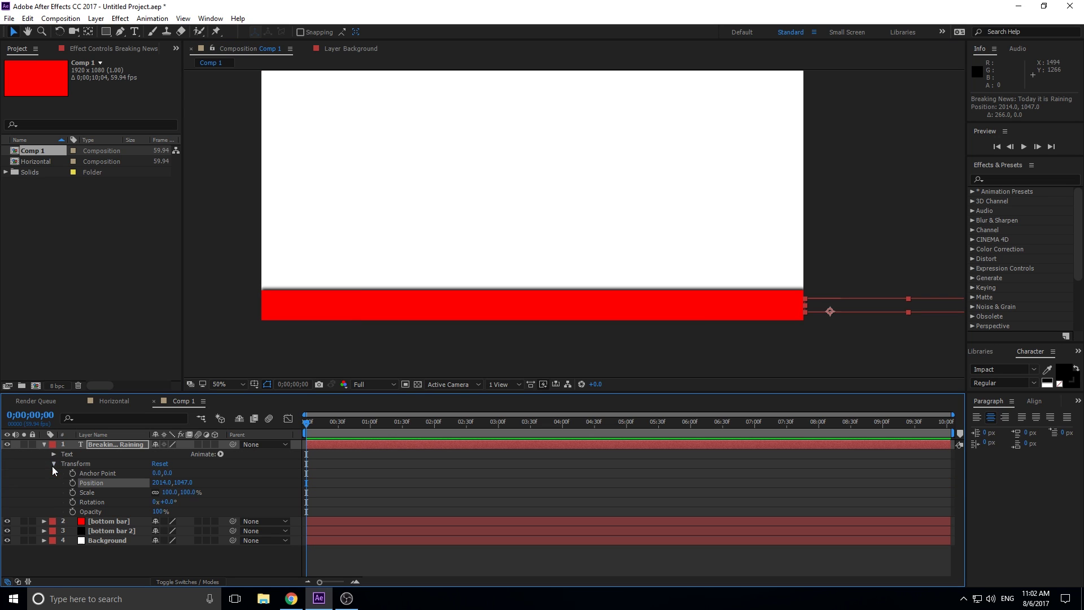
pyautogui.click(71, 483)
pyautogui.click(564, 423)
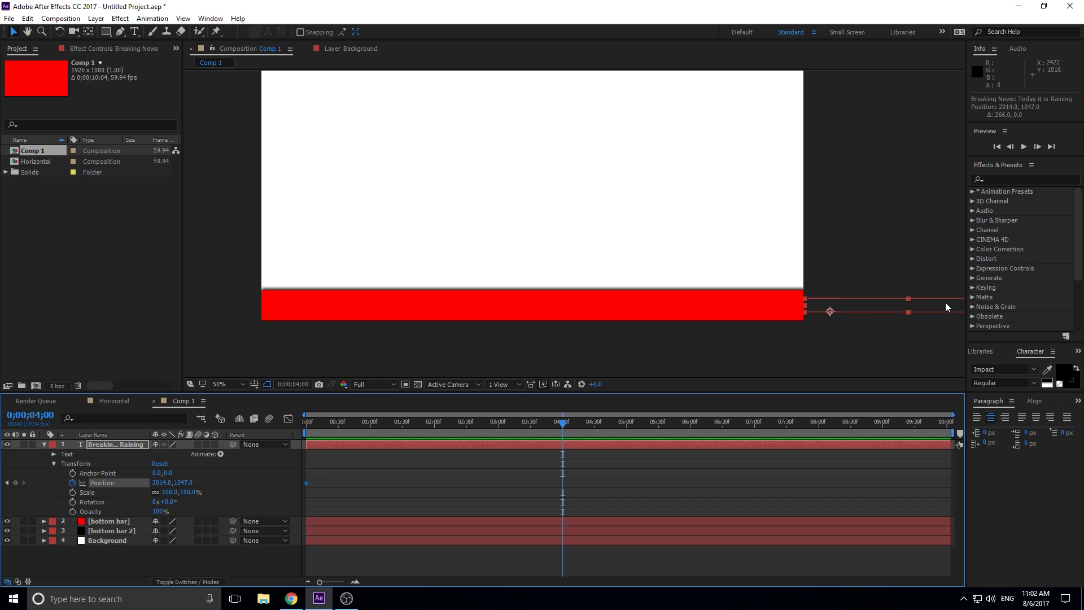
pyautogui.moveTo(945, 305); pyautogui.dragTo(235, 309)
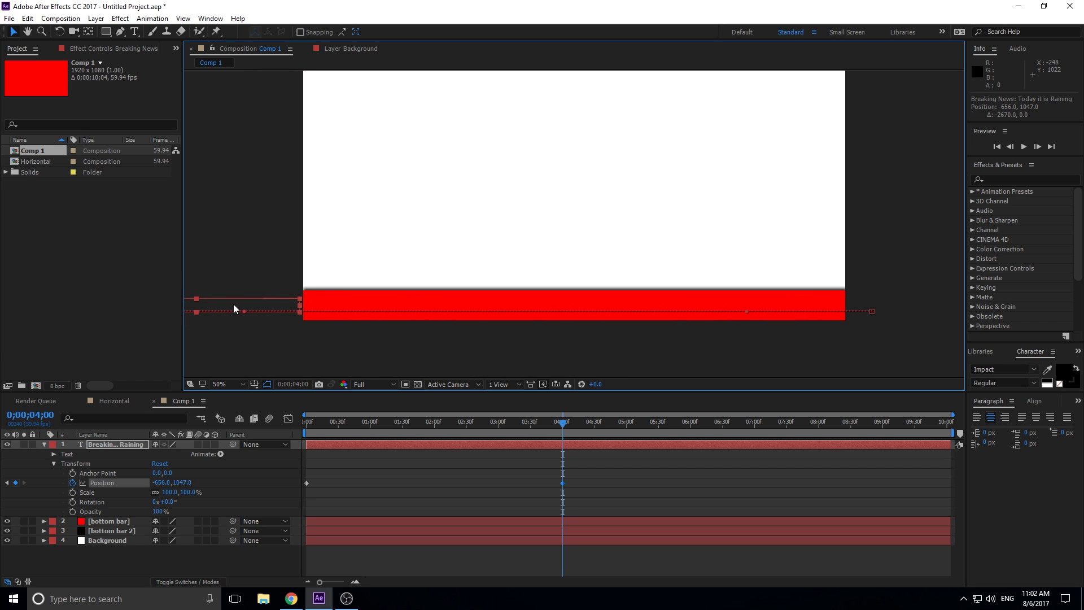
# Preview the scrolling headline and scrub back to mid-scroll.
pyautogui.press('space')
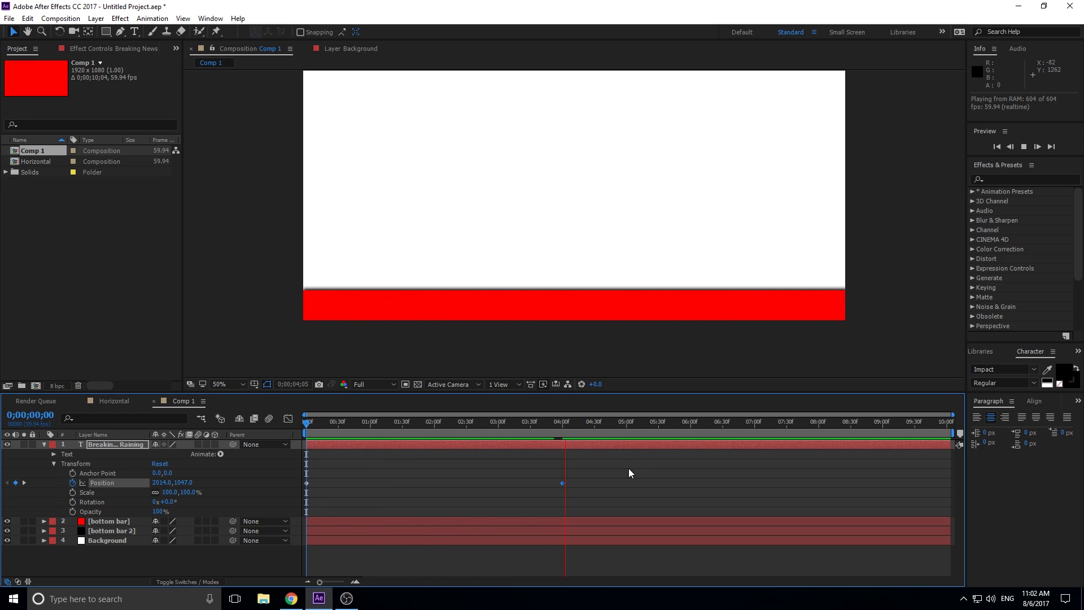
pyautogui.click(569, 422)
pyautogui.moveTo(563, 422)
pyautogui.mouseDown()
pyautogui.moveTo(317, 421)
pyautogui.moveTo(566, 427)
pyautogui.mouseUp()
pyautogui.click(641, 297)
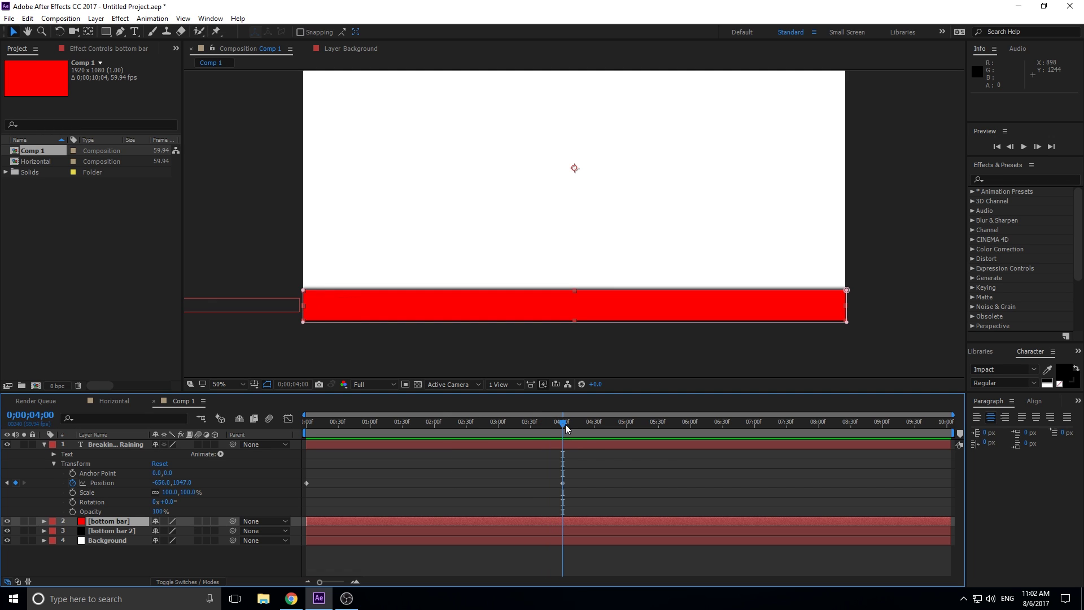
# Split the headline layer at 4 seconds and delete the part after it.
pyautogui.click(568, 445)
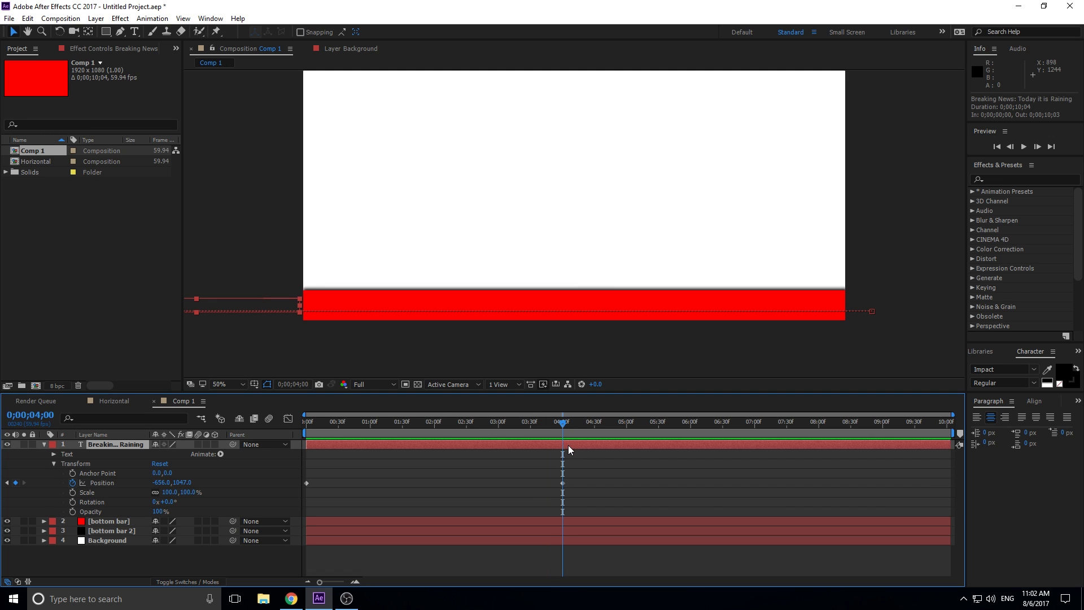
pyautogui.hotkey('ctrl', 'shift', 'd')
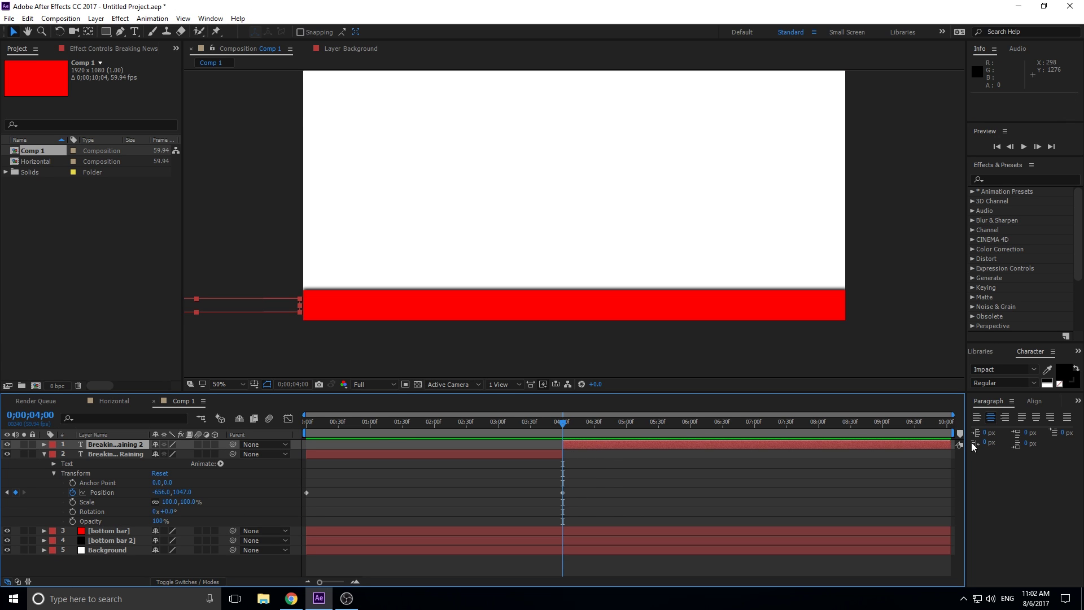
pyautogui.press('Delete')
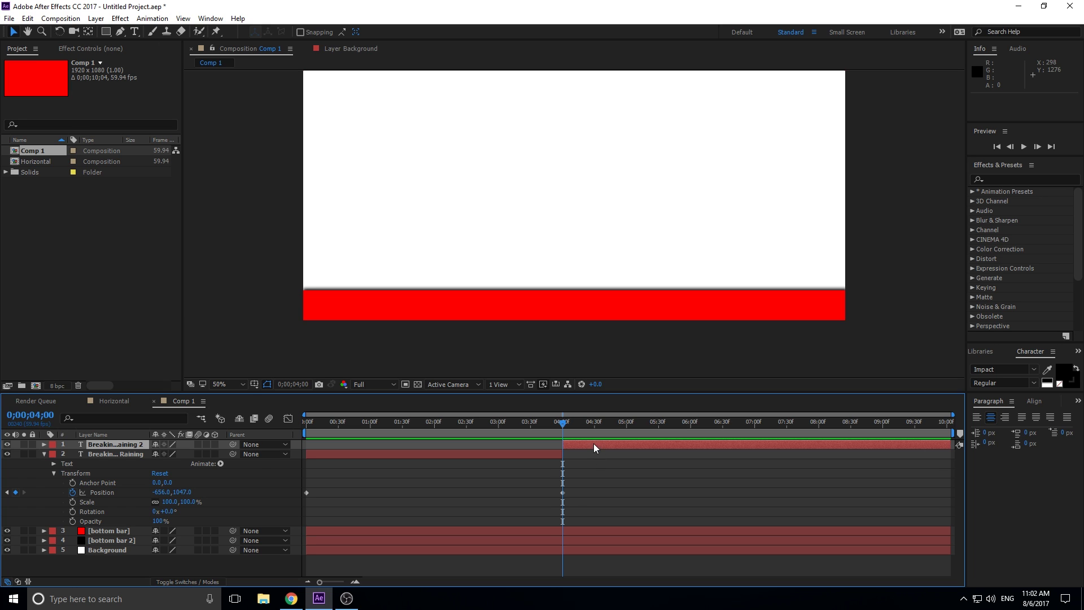
pyautogui.moveTo(556, 426); pyautogui.dragTo(563, 399)
# Duplicate the trimmed headline layer and shift the copy to start later.
pyautogui.click(527, 446)
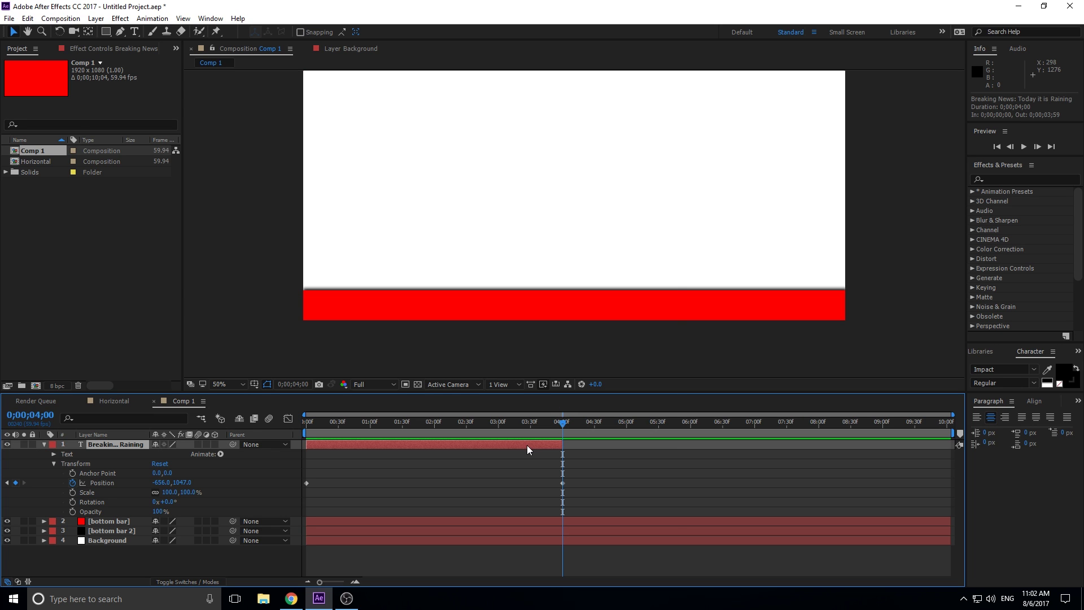
pyautogui.rightClick(527, 446)
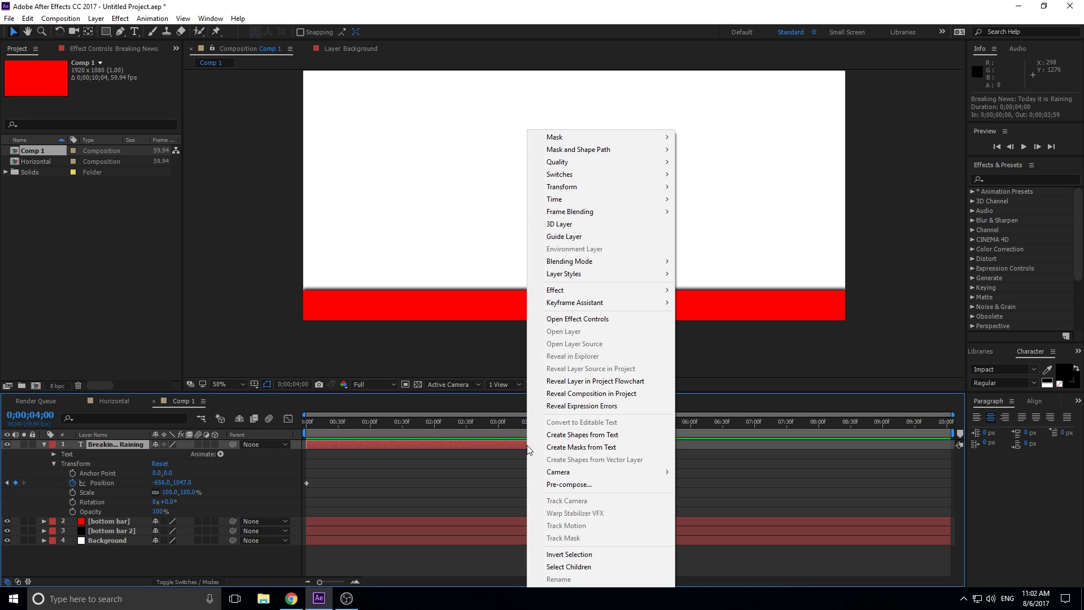
pyautogui.click(429, 463)
pyautogui.click(416, 443)
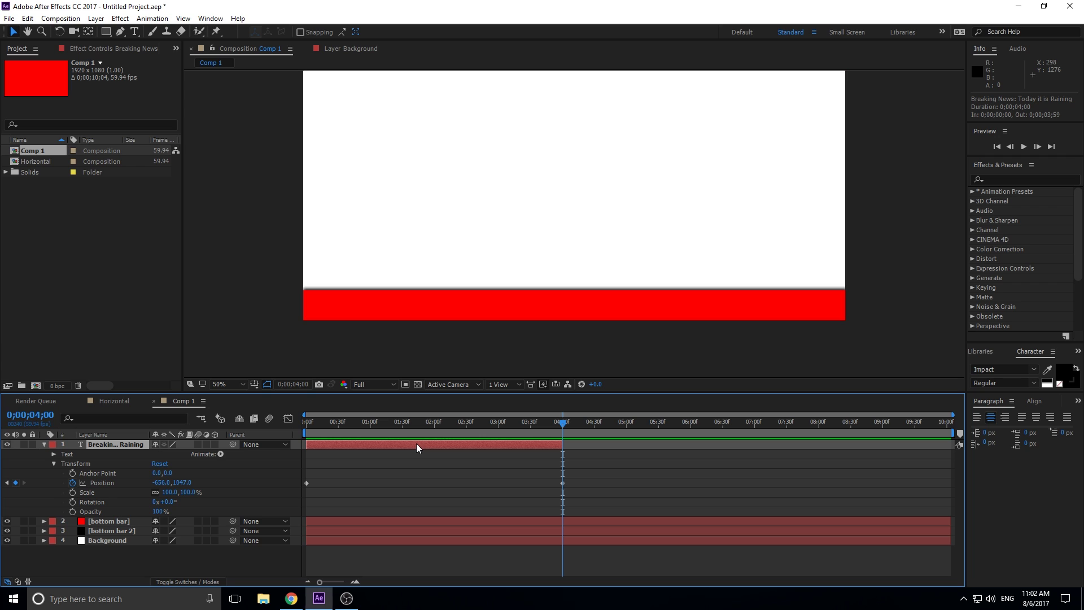
pyautogui.hotkey('ctrl', 'd')
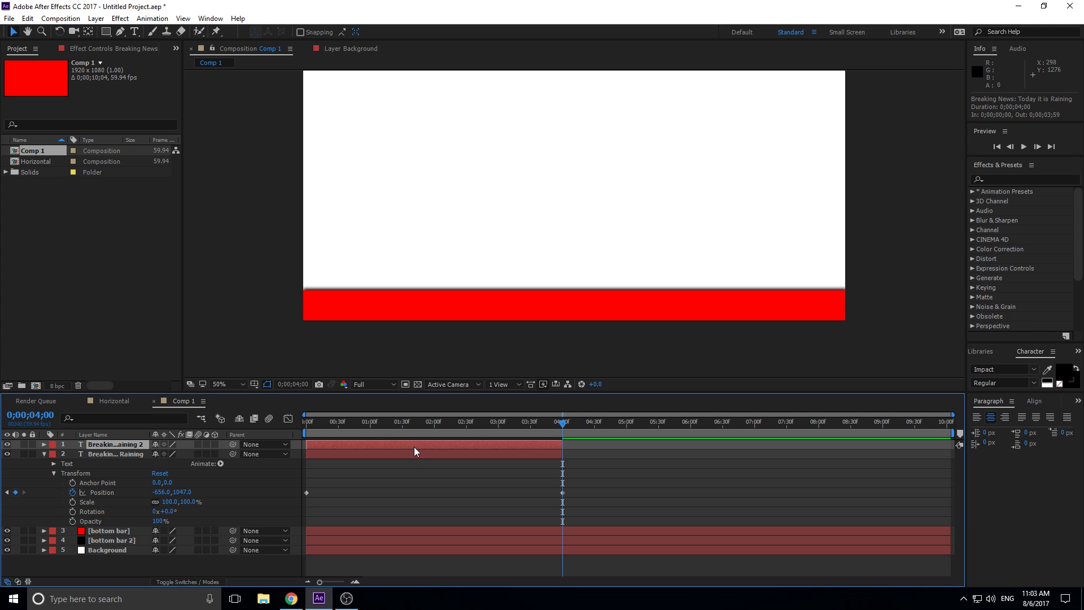
pyautogui.moveTo(412, 447); pyautogui.dragTo(490, 446)
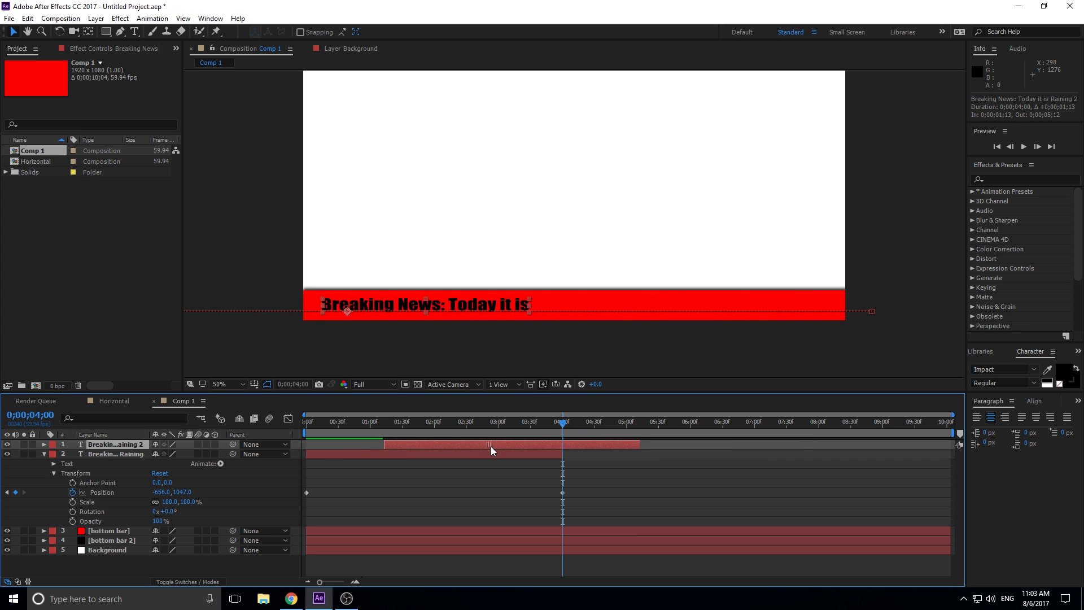
# Preview the two staggered headlines.
pyautogui.press('space')
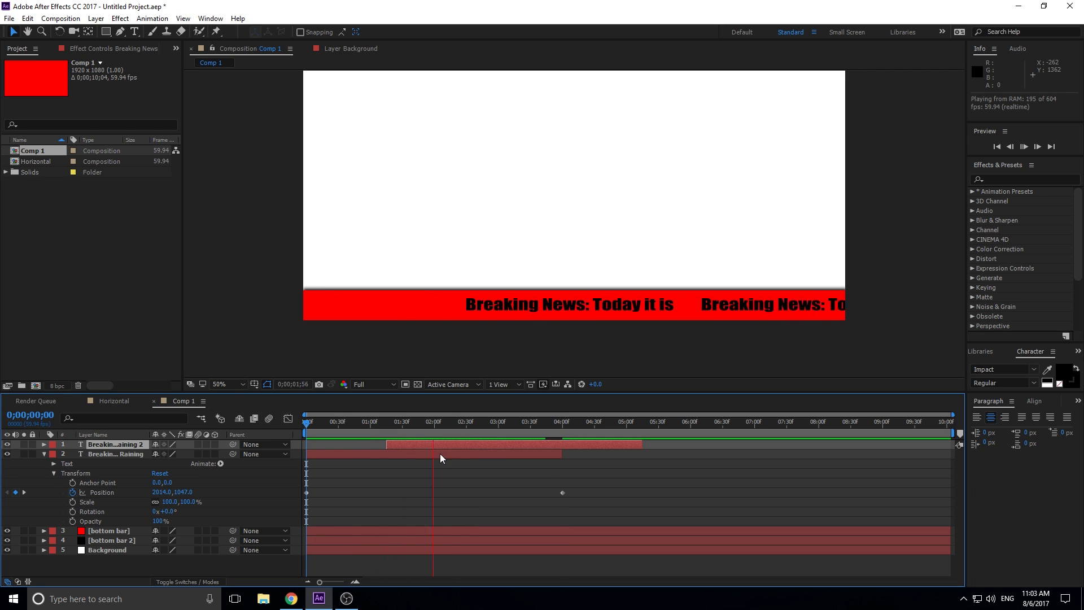
pyautogui.press('space')
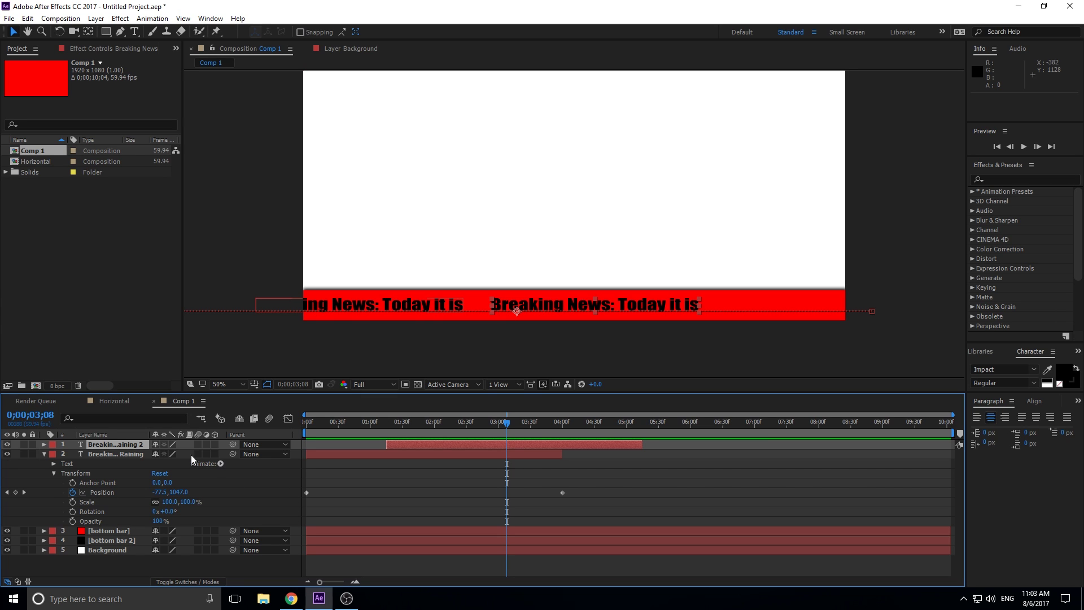
pyautogui.click(527, 451)
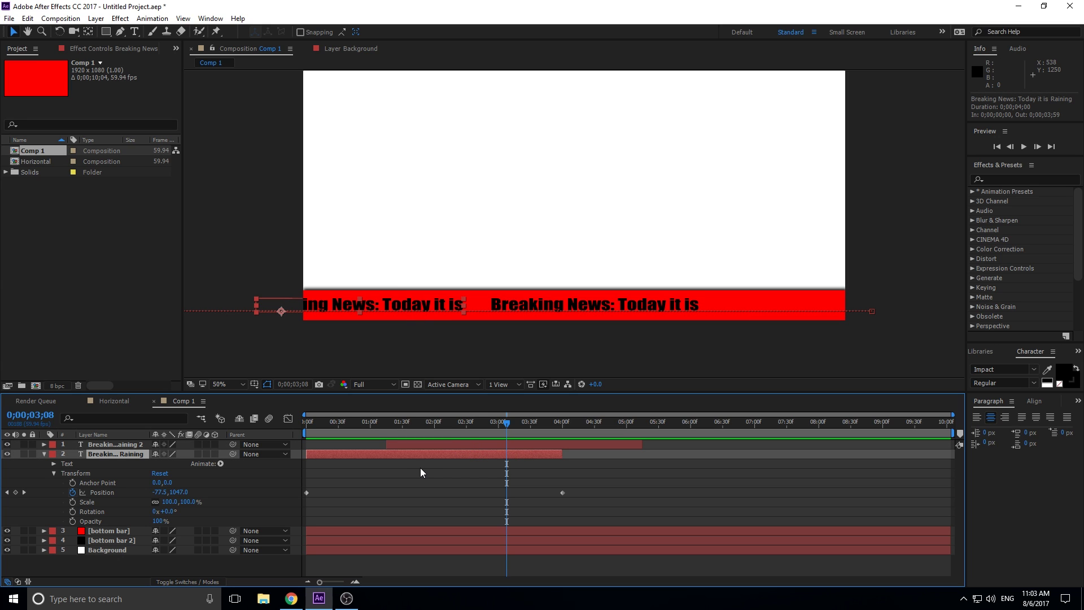
# Add a loopOut("cycle") expression to the headline's Position and extend the layer to the comp end.
pyautogui.keyDown('alt'); pyautogui.click(73, 492); pyautogui.keyUp('alt')
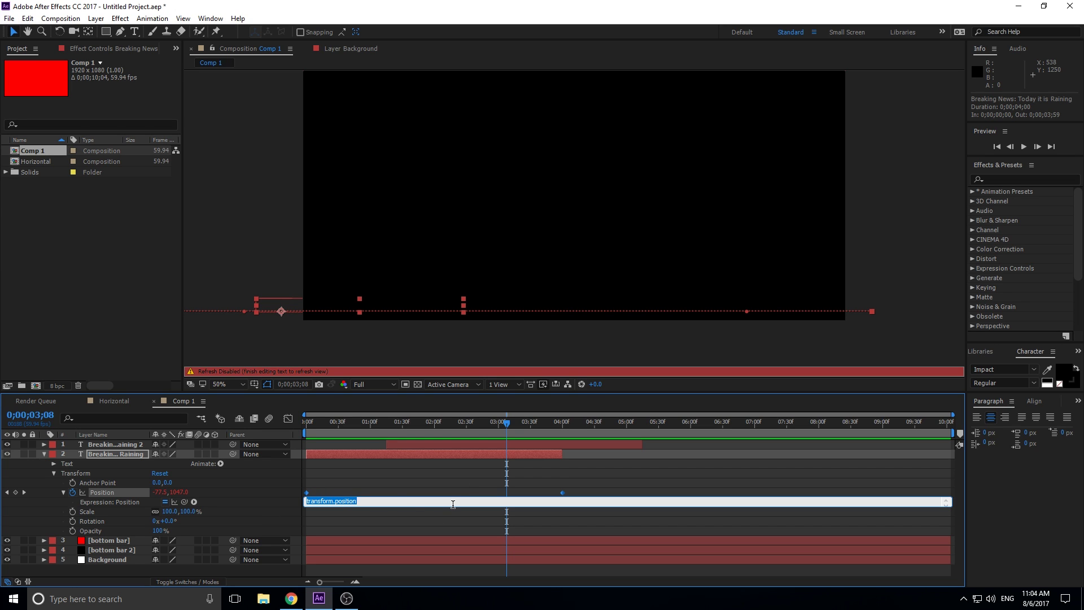
pyautogui.write('loopOut("cycle");')
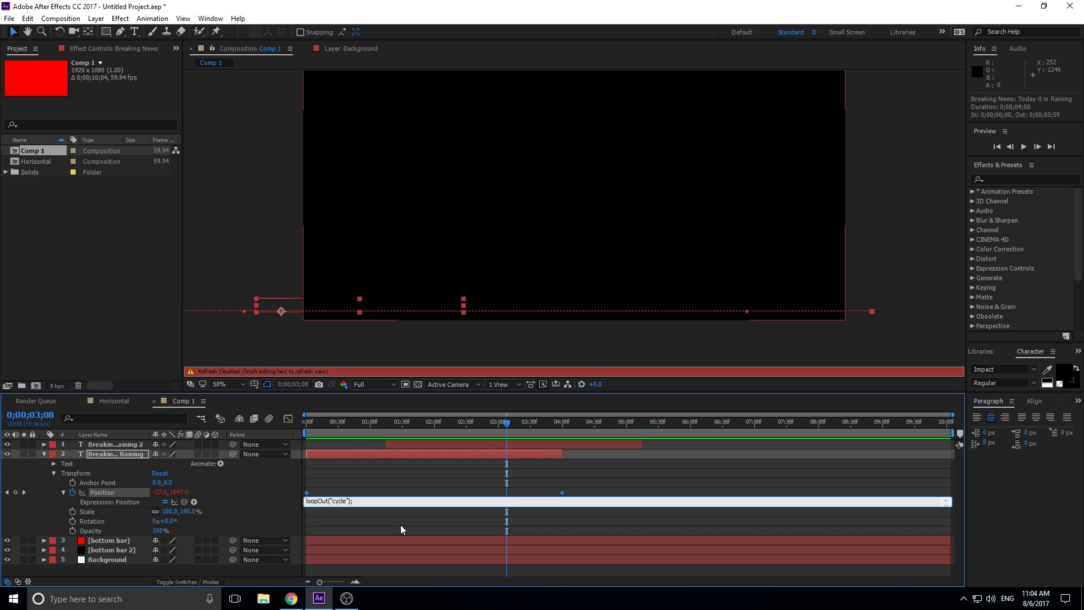
pyautogui.press('Return')
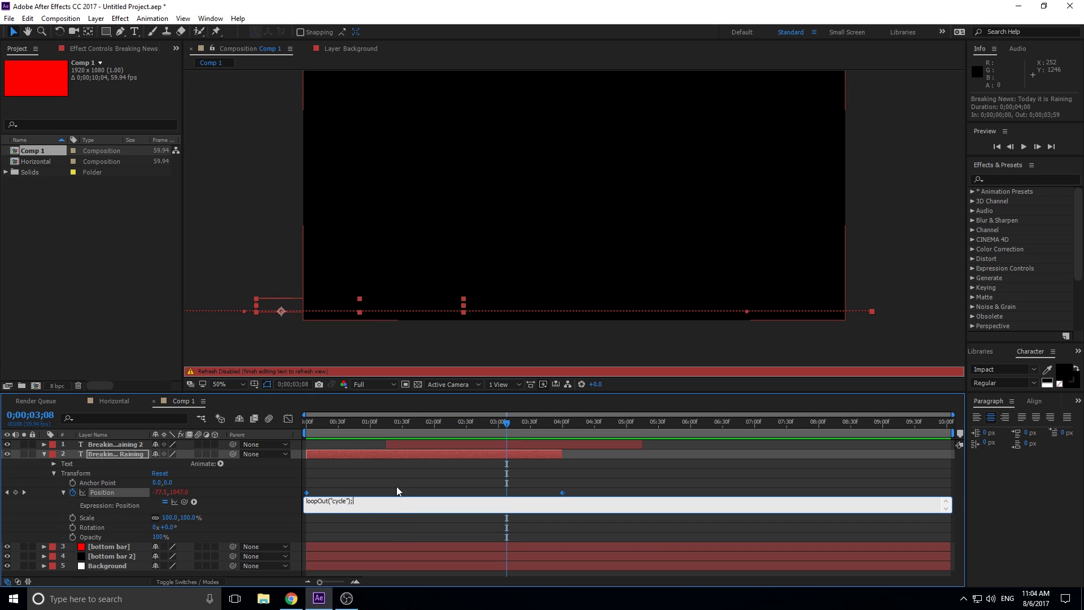
pyautogui.click(396, 490)
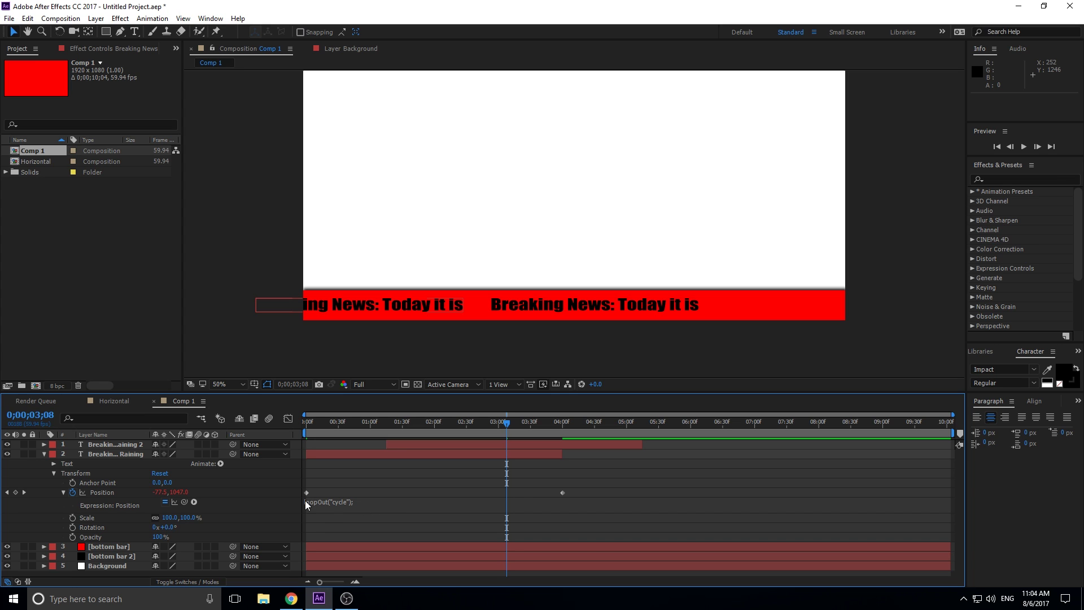
pyautogui.moveTo(562, 454); pyautogui.dragTo(954, 453)
# Preview the looping ticker, then set the time onto the 4-second Position keyframe.
pyautogui.press('space')
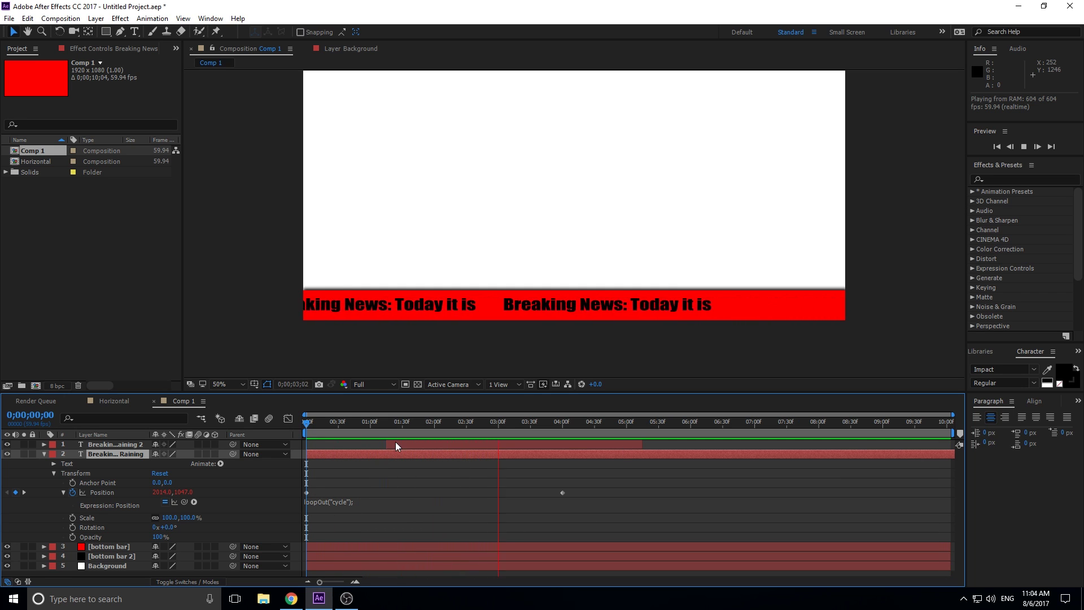
pyautogui.press('space')
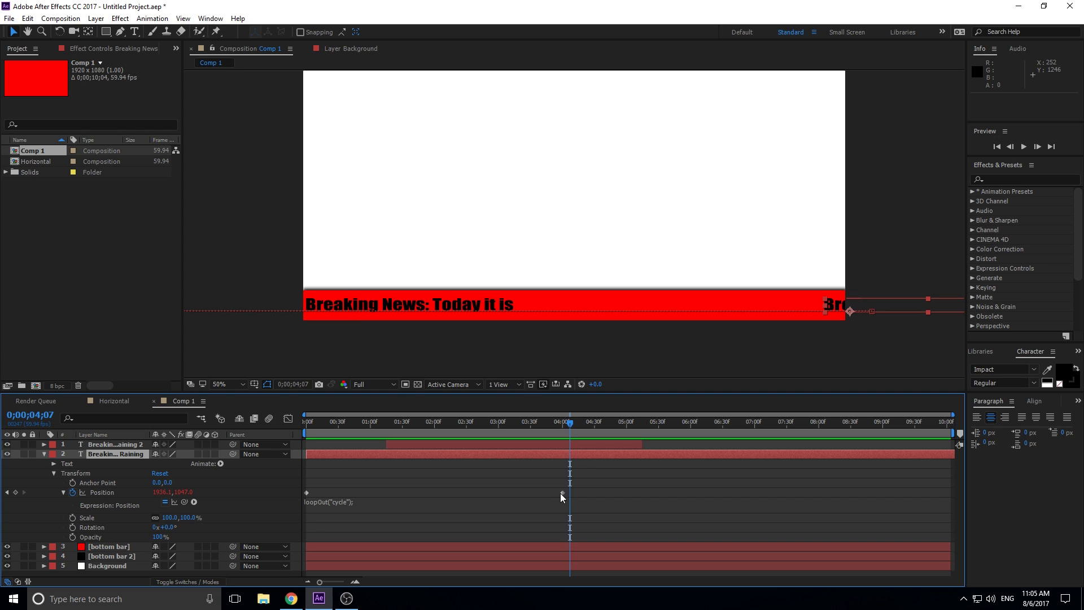
pyautogui.press('space')
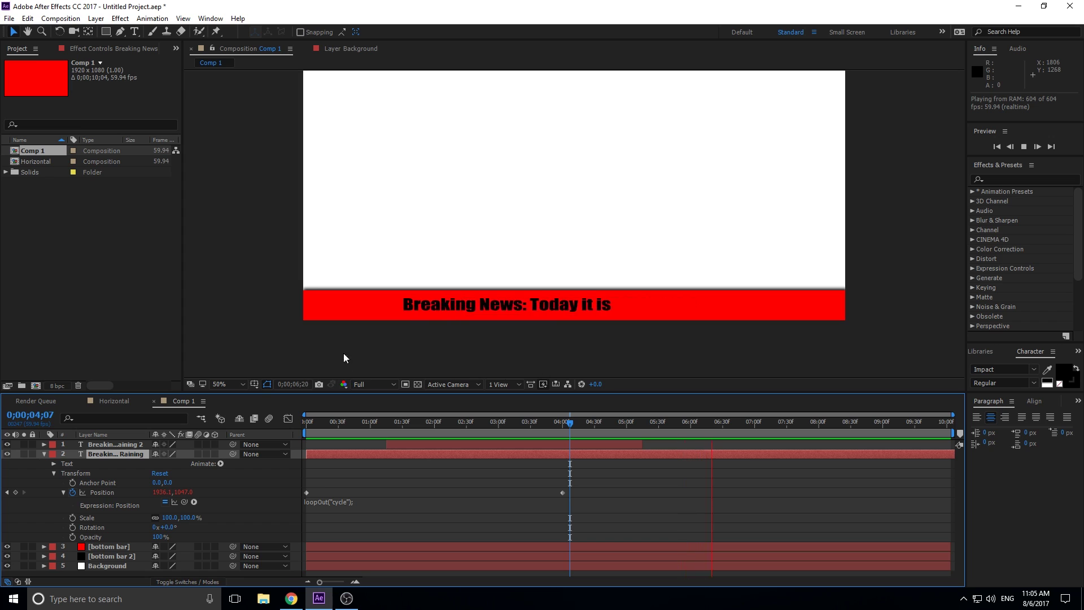
pyautogui.press('space')
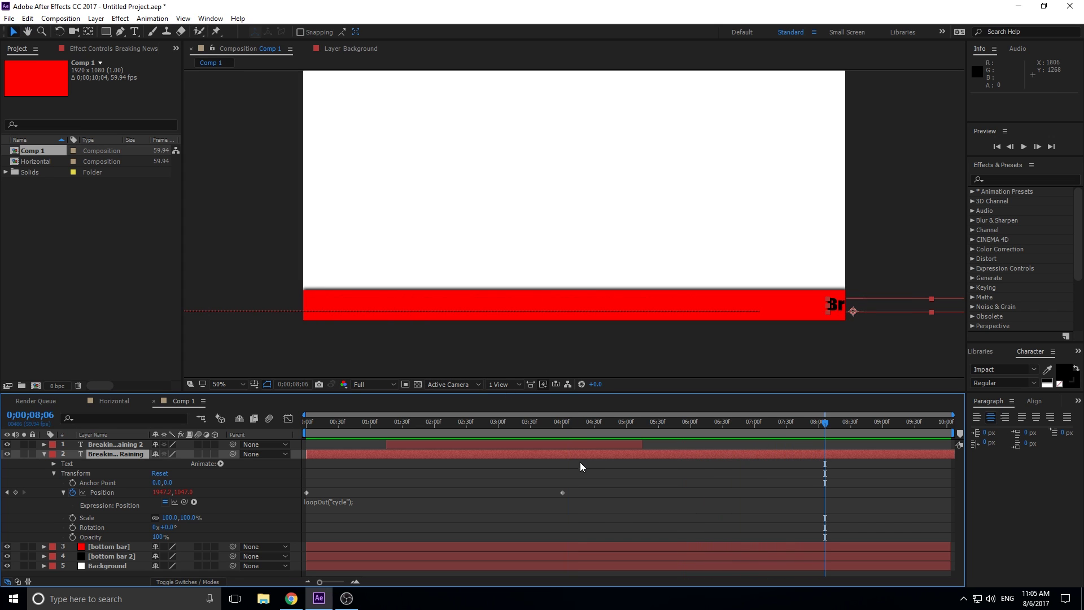
pyautogui.press('space')
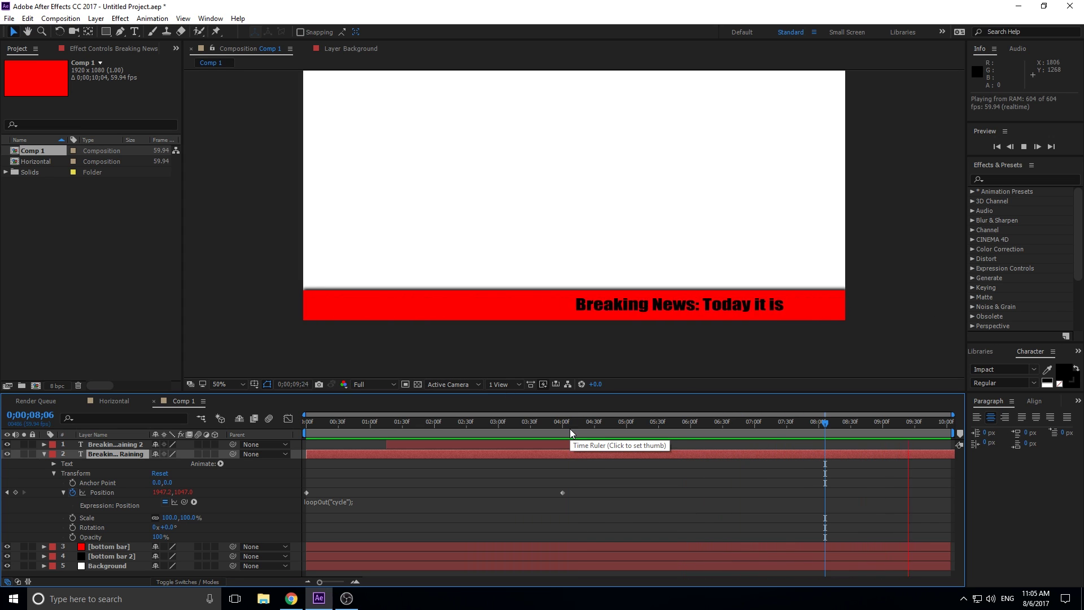
pyautogui.click(569, 432)
pyautogui.moveTo(569, 432); pyautogui.dragTo(562, 432)
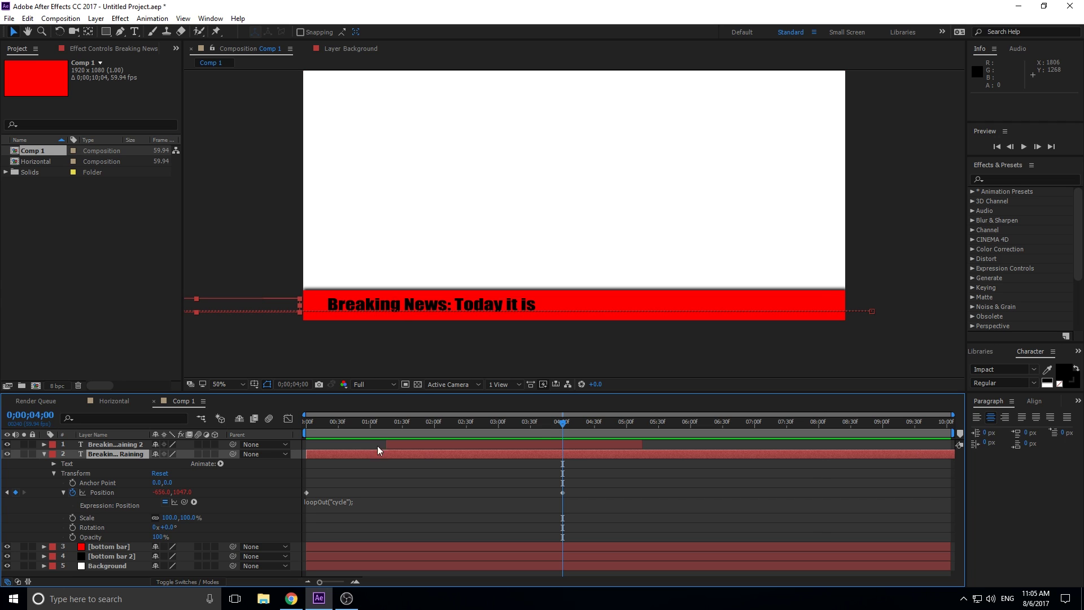
# Add Source Text keyframes for the ticker layer at 4;00 and 3;59, returning to 4;00.
pyautogui.click(54, 464)
pyautogui.click(73, 473)
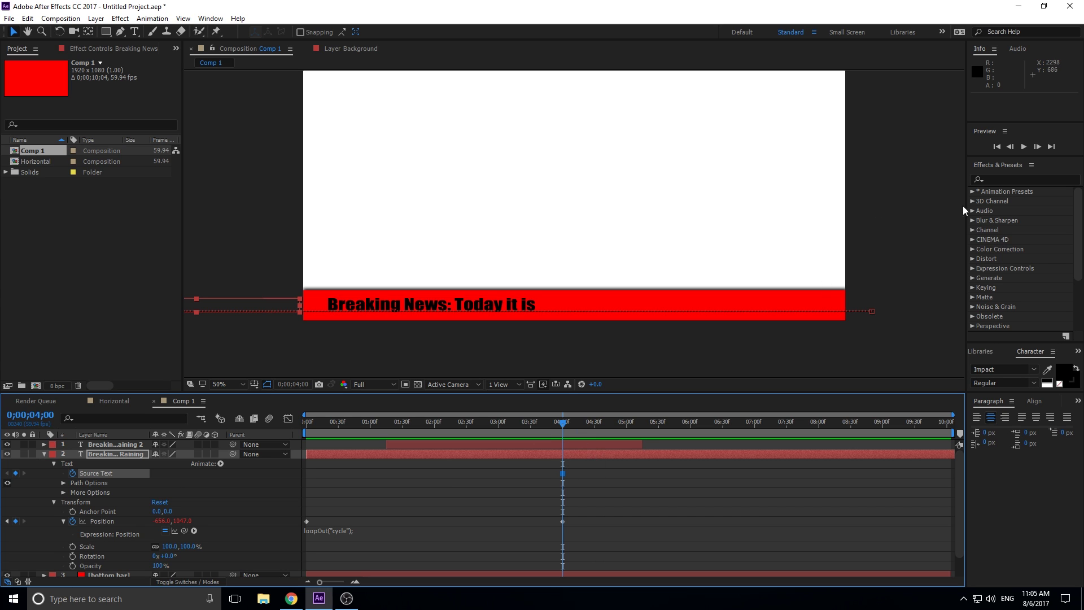
pyautogui.click(1016, 146)
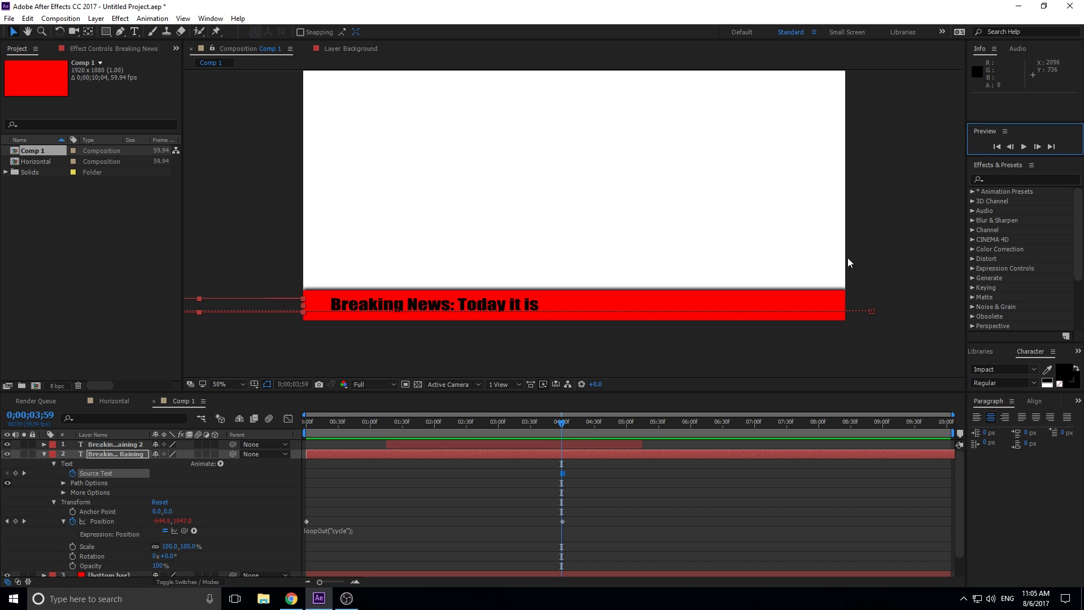
pyautogui.click(16, 473)
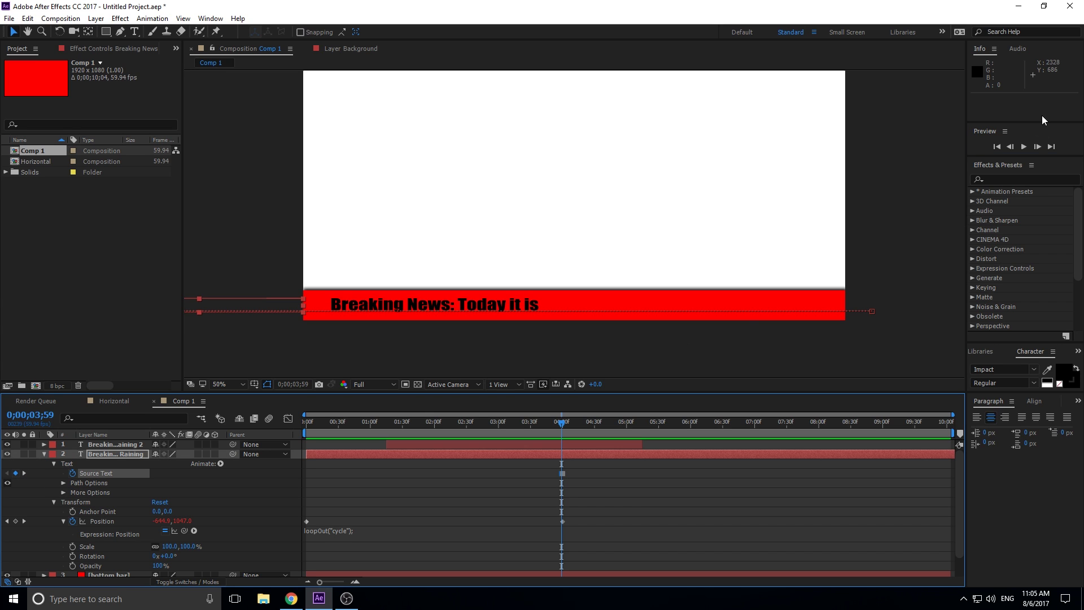
pyautogui.click(1037, 146)
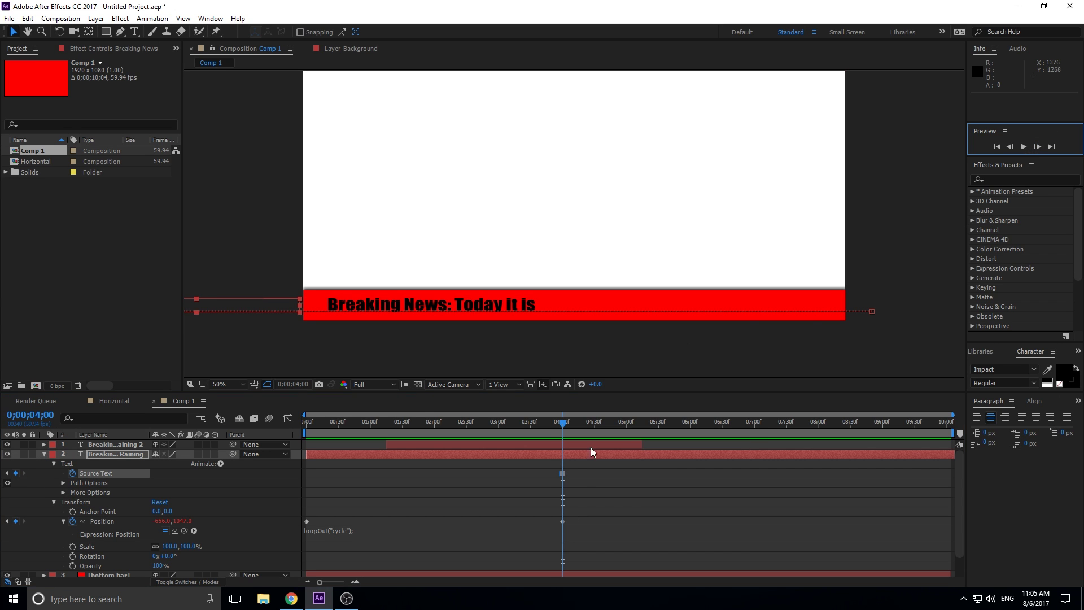
# Retype the ticker wording at 4;00 with the new text 'Rainingutside'.
pyautogui.doubleClick(212, 302)
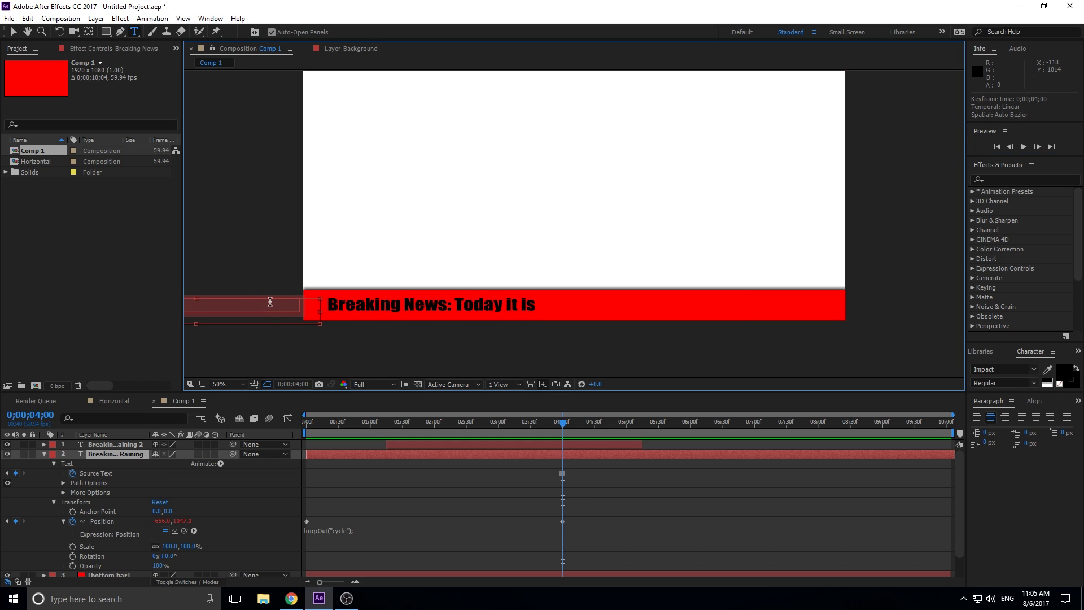
pyautogui.write('Raining')
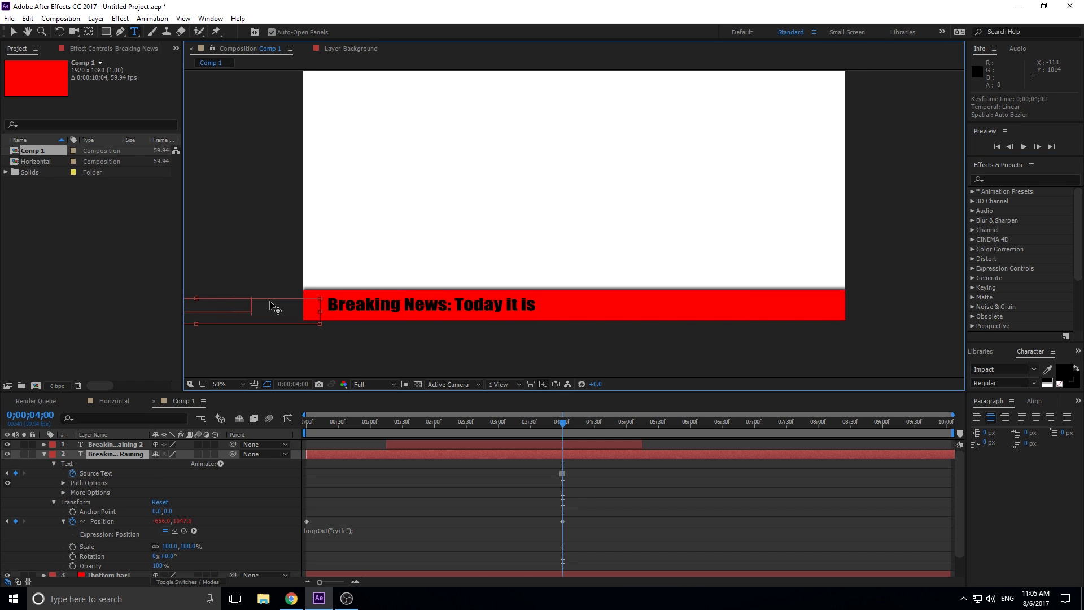
pyautogui.write('utside')
pyautogui.click(635, 479)
pyautogui.moveTo(442, 422); pyautogui.dragTo(425, 422)
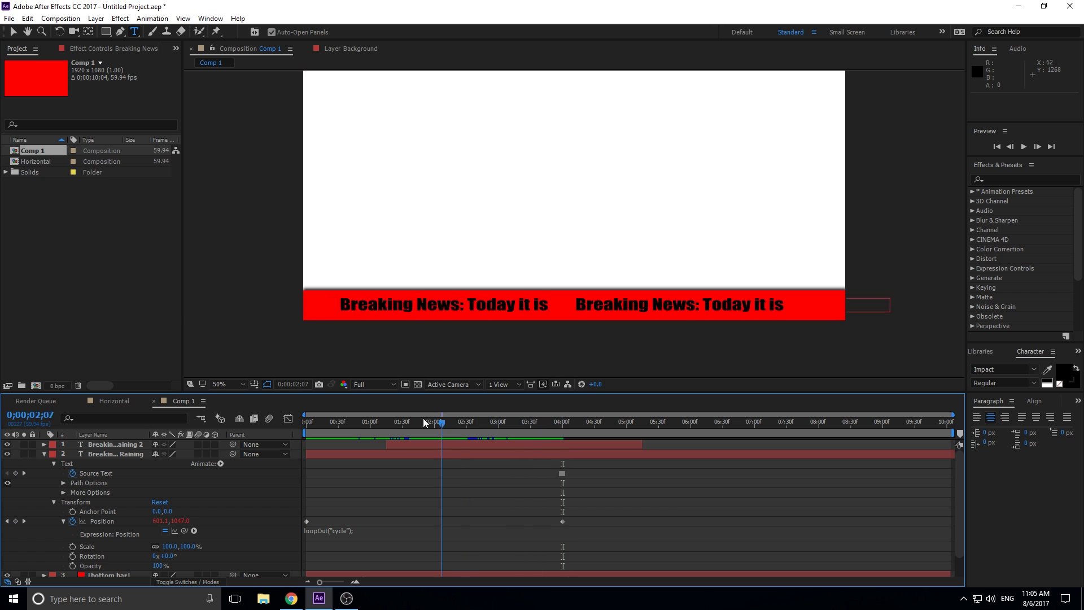
pyautogui.press('space')
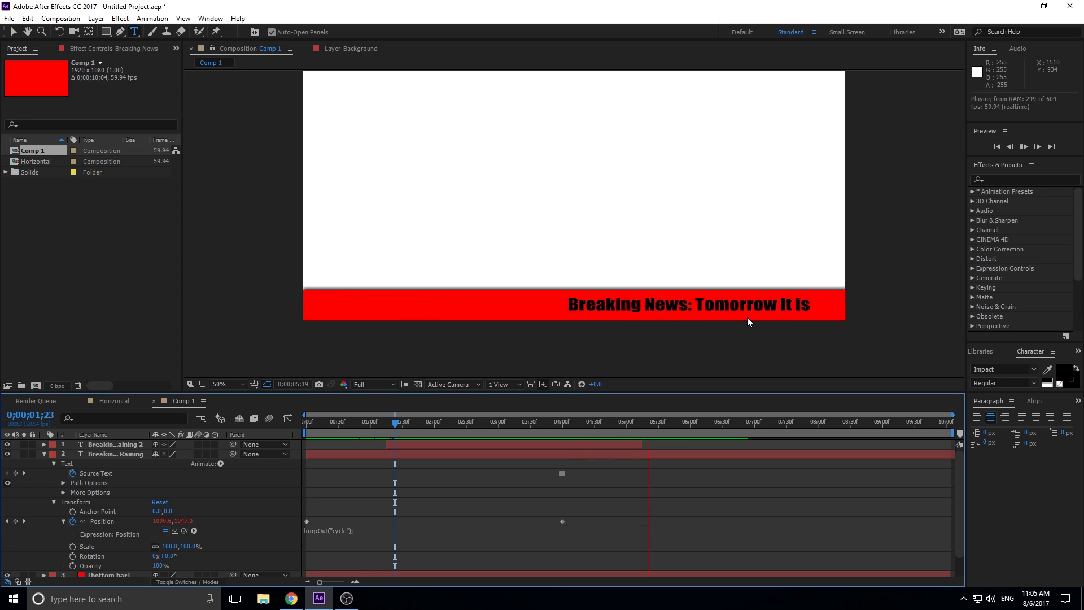
pyautogui.moveTo(572, 425)
pyautogui.mouseDown()
pyautogui.moveTo(550, 427)
pyautogui.moveTo(563, 429)
pyautogui.mouseUp()
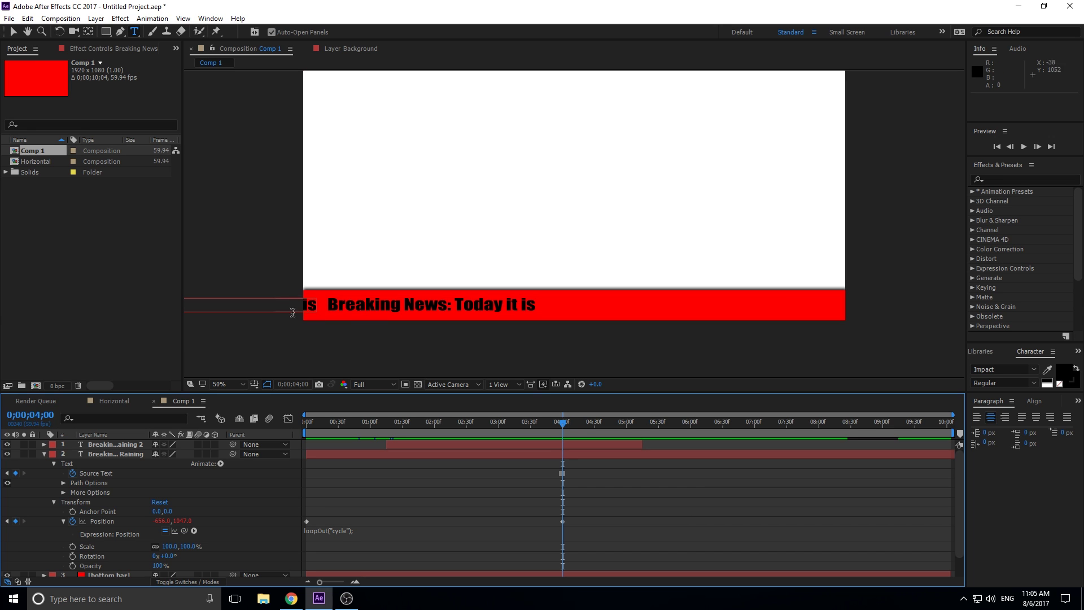
pyautogui.click(553, 424)
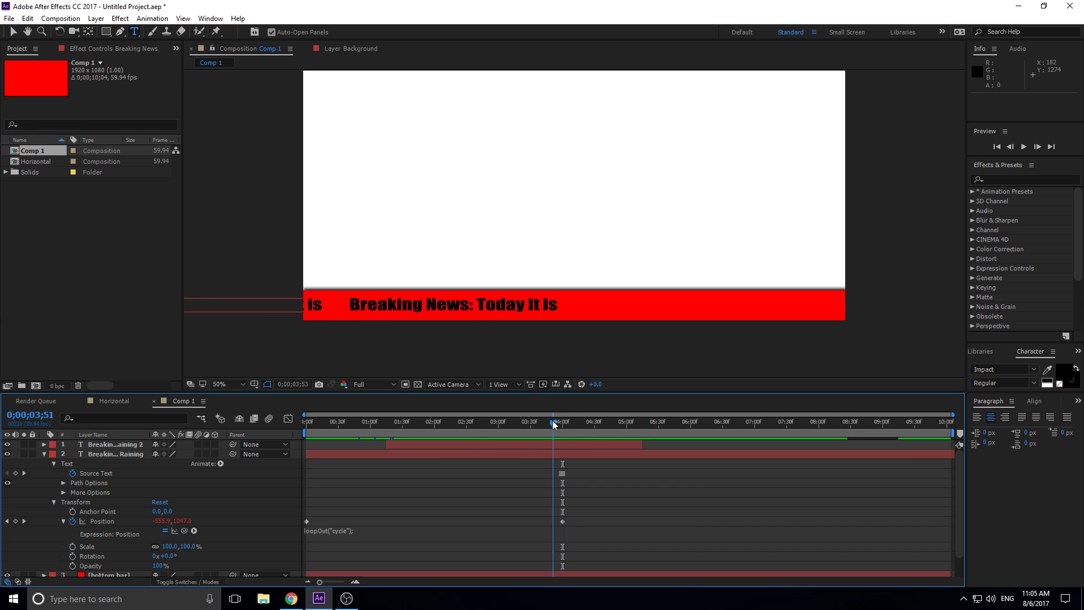
pyautogui.press('space')
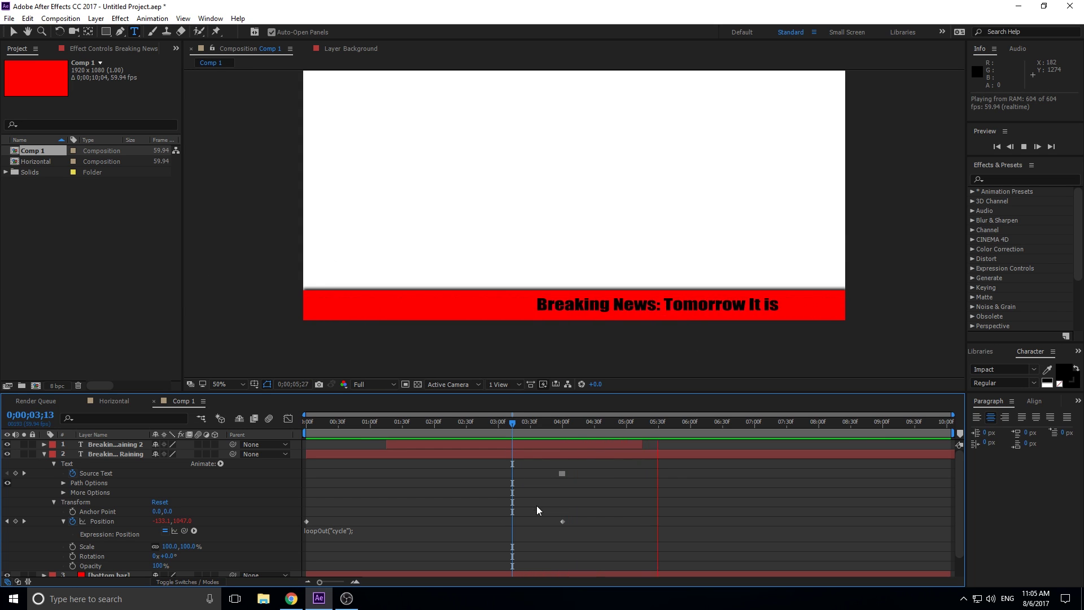
pyautogui.press('space')
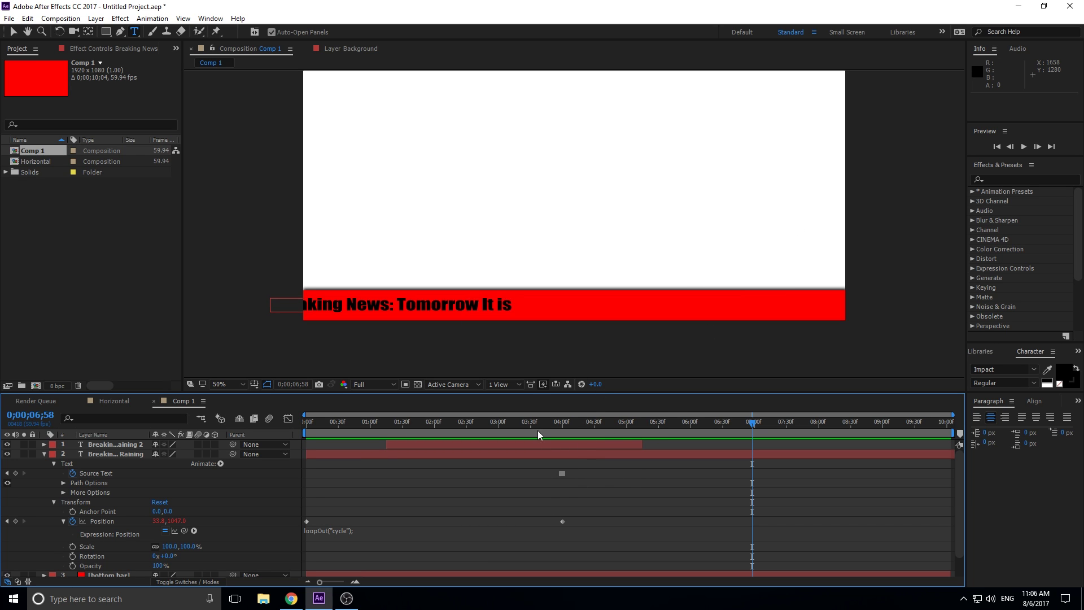
pyautogui.moveTo(538, 435); pyautogui.dragTo(336, 422)
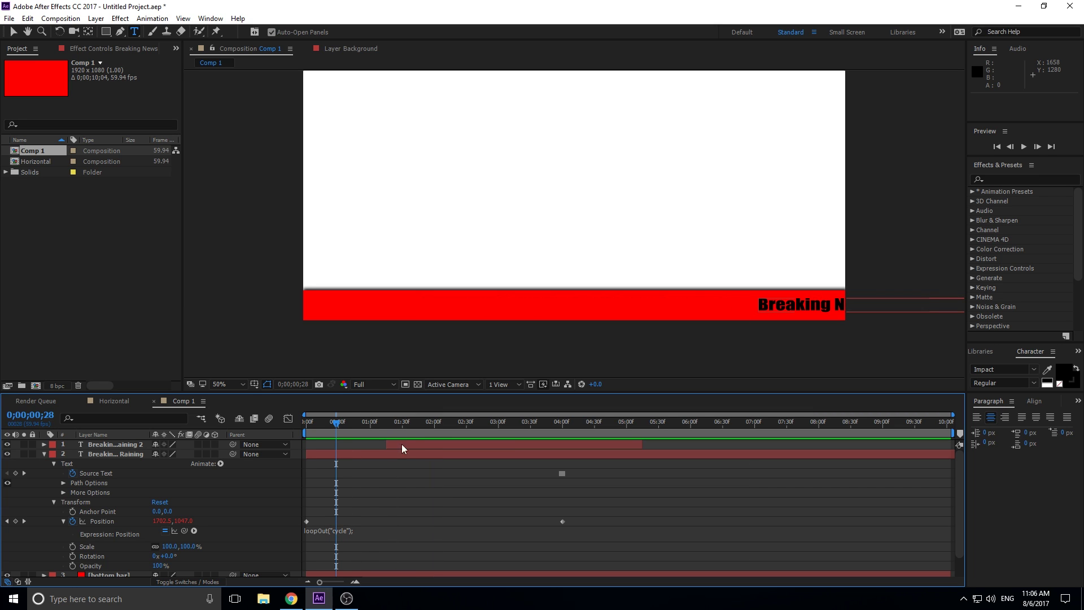
pyautogui.press('space')
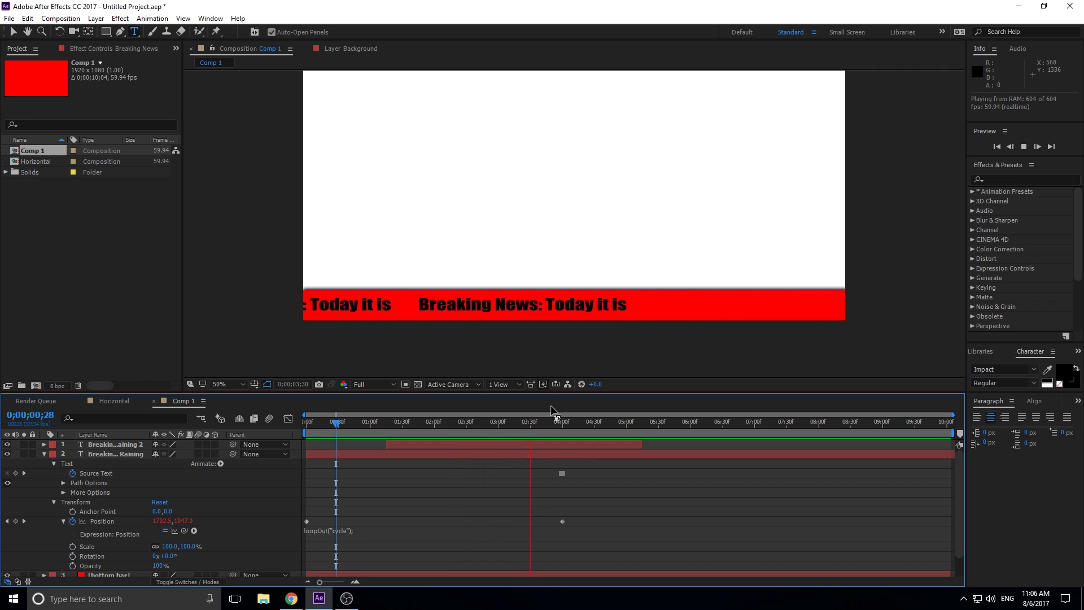
pyautogui.press('space')
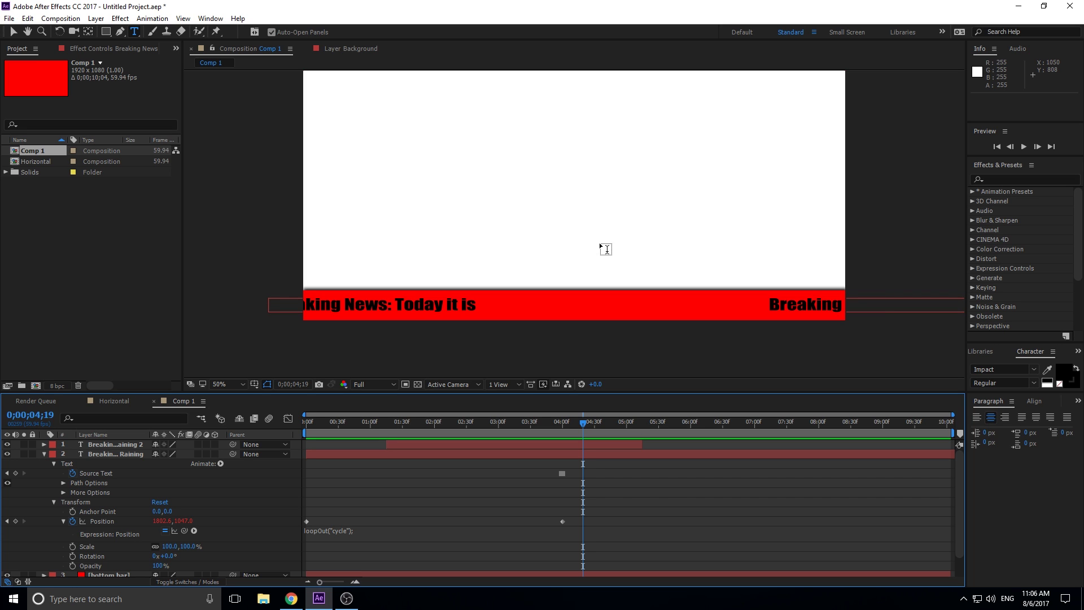
pyautogui.scroll(-2, 550, 237)
pyautogui.scroll(2, 543, 257)
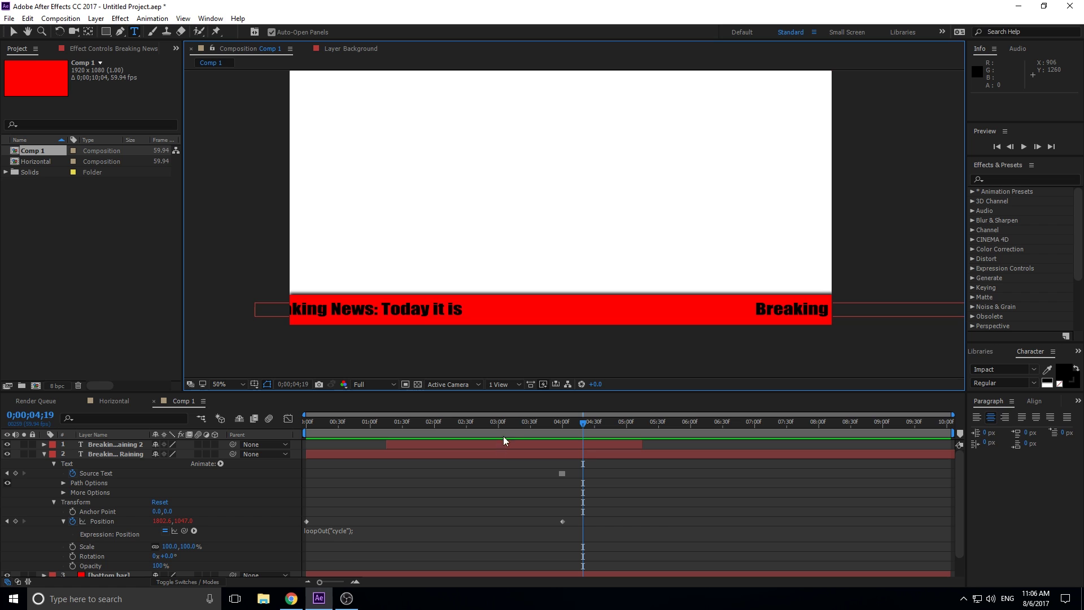
pyautogui.moveTo(515, 429); pyautogui.dragTo(444, 419)
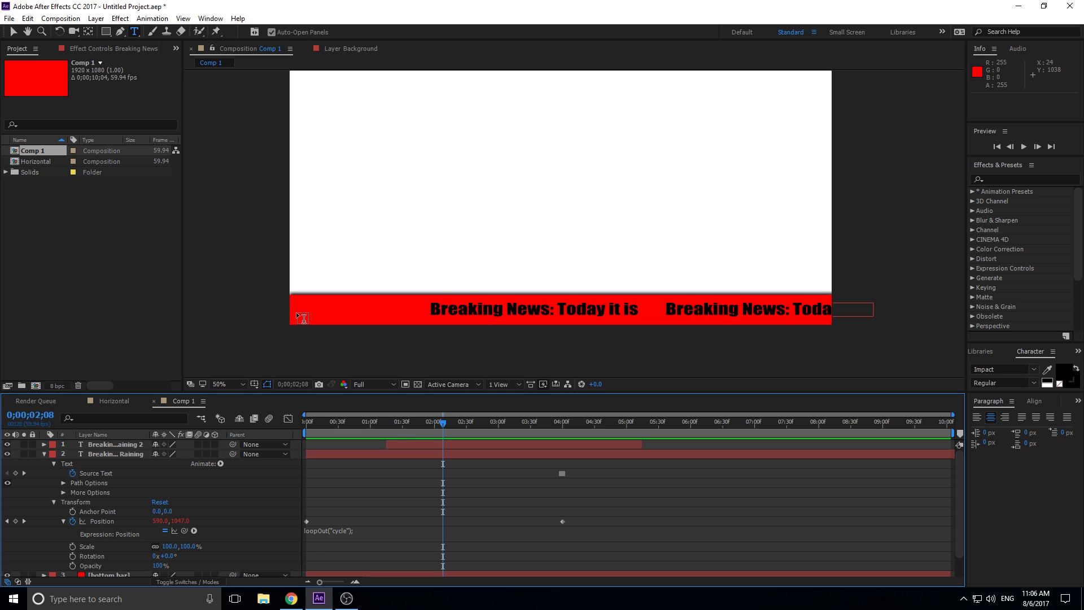
pyautogui.press('h')
pyautogui.moveTo(608, 252); pyautogui.dragTo(579, 266)
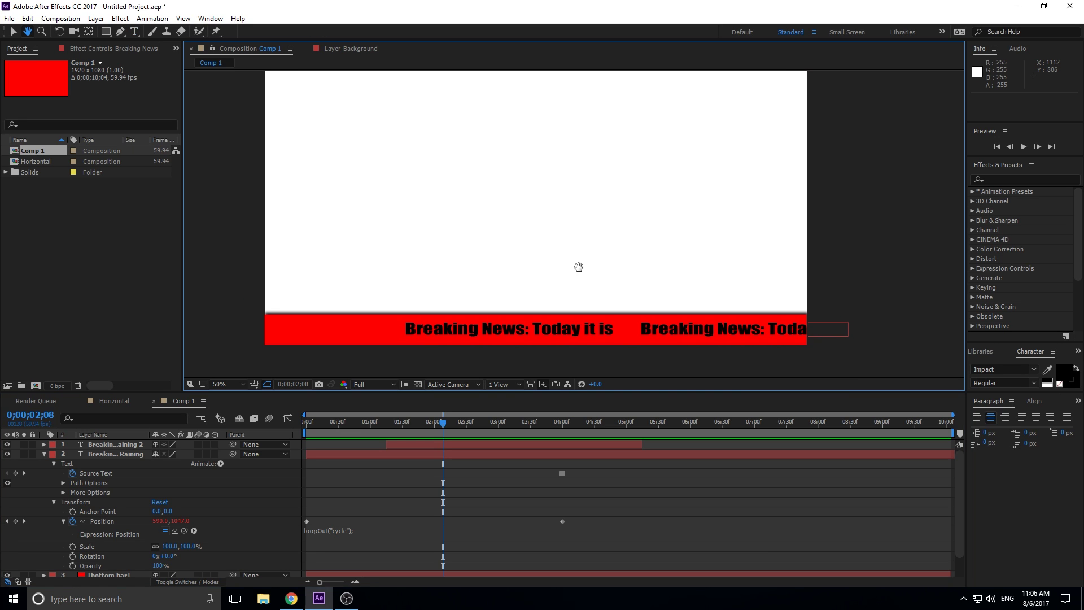
pyautogui.hotkey('ctrl', 't')
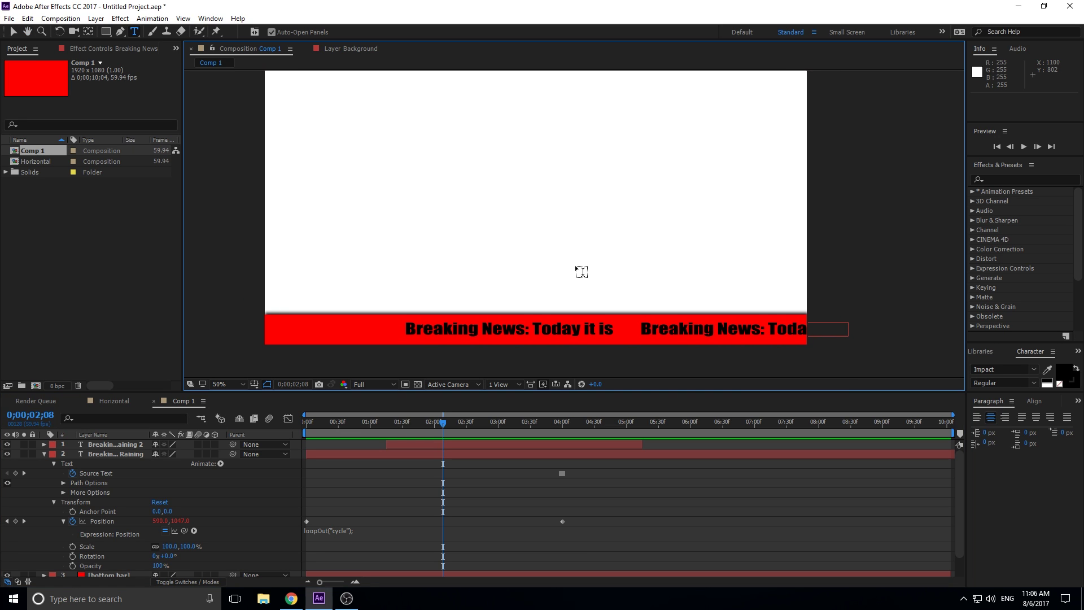